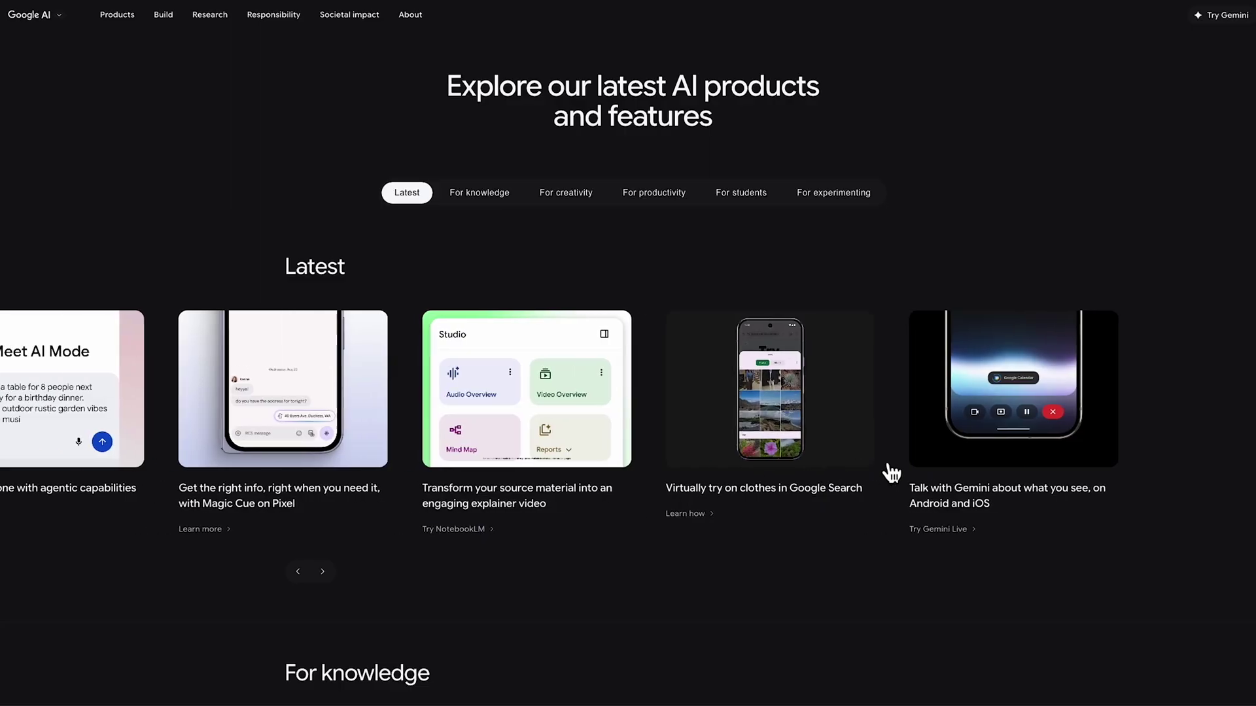
left_click(305, 575)
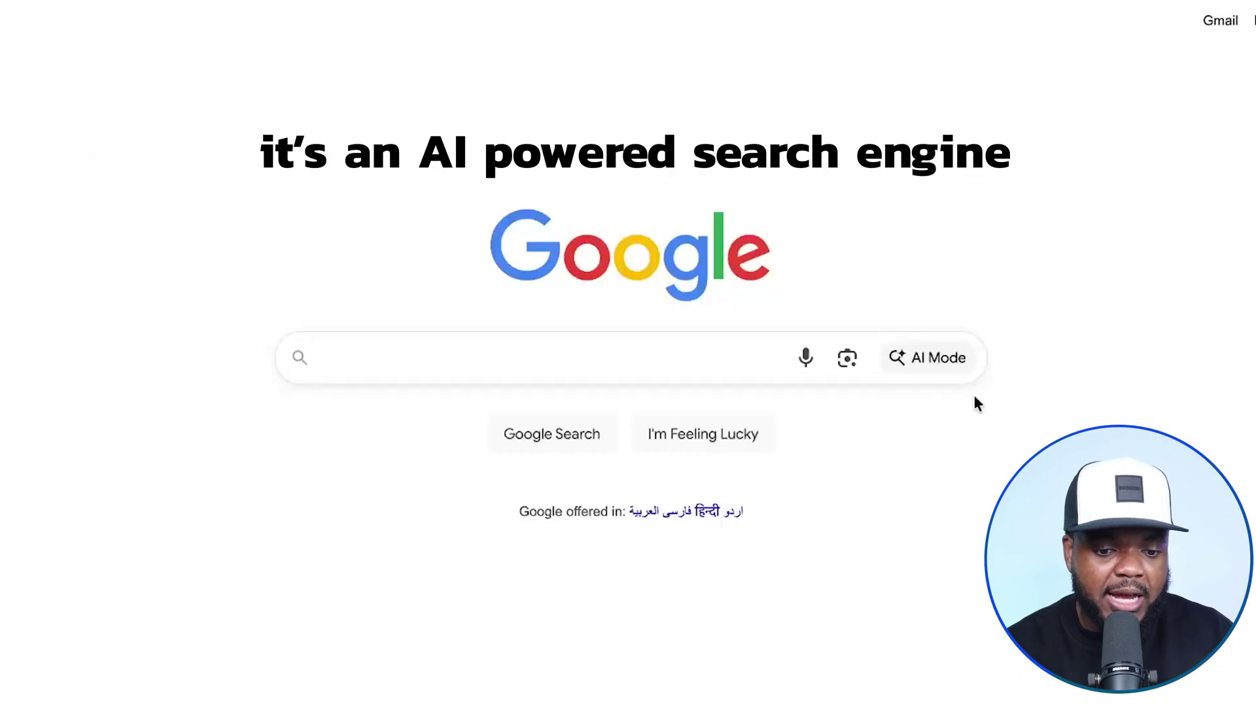
Ask Google AI Mode for websites selling digital planners that help manage day-to-day business activities
left_click(937, 366)
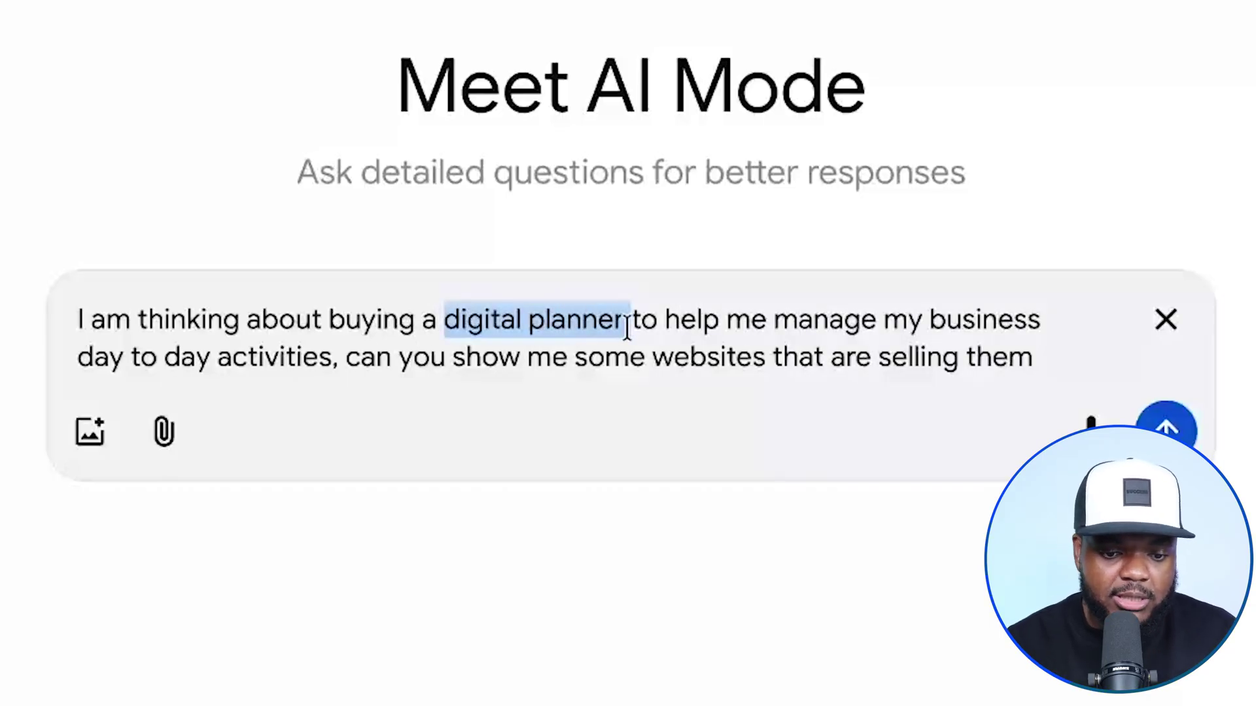
left_click(1168, 426)
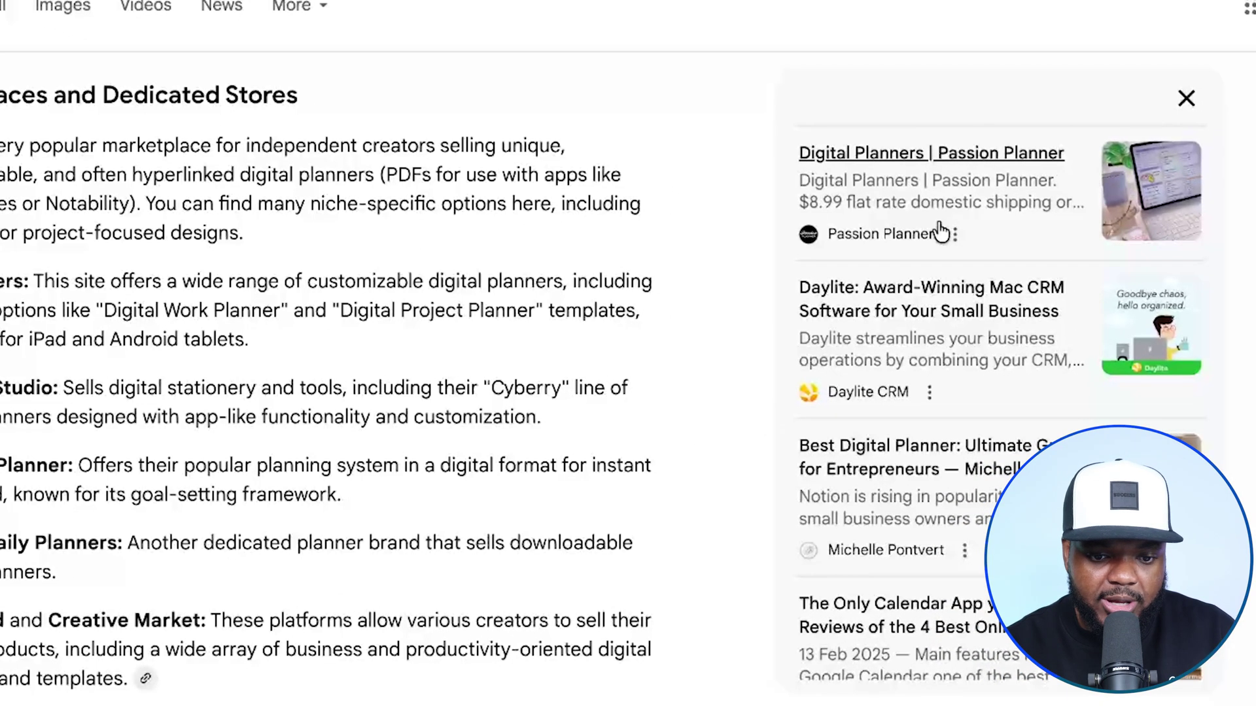
Open the Passion Planner digital planners result and look through its product listings and prices
left_click(909, 157)
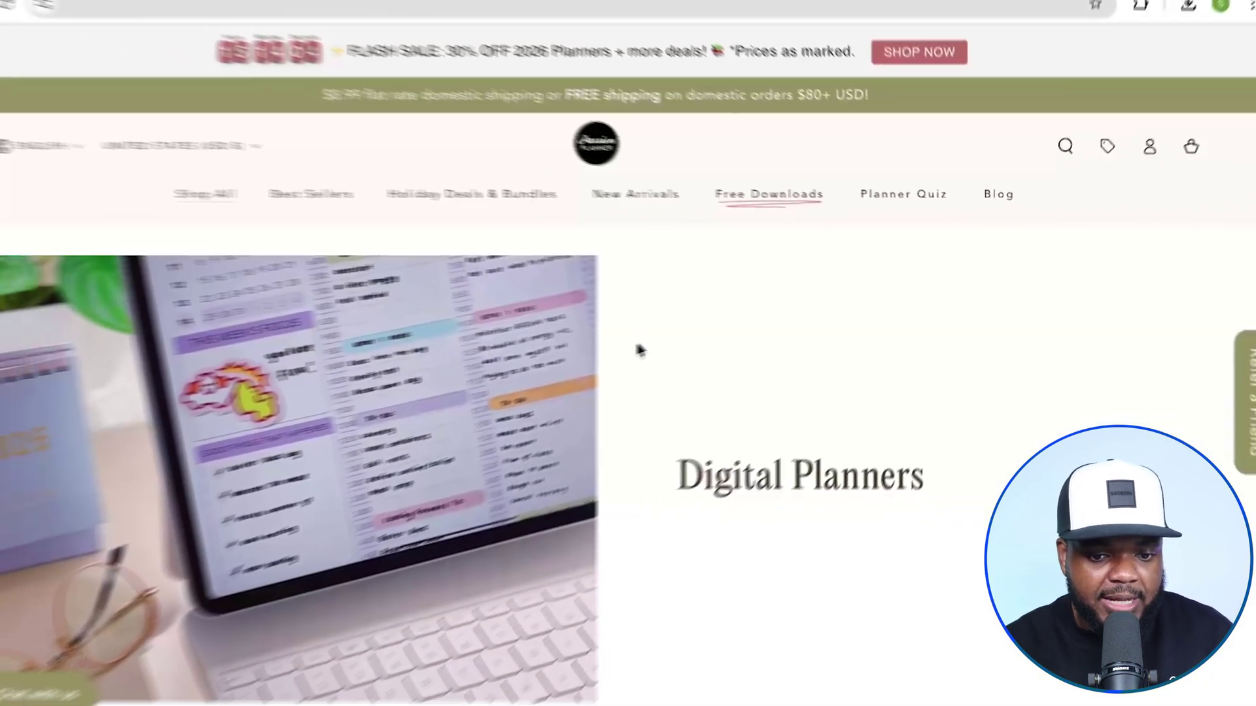
scroll(664, 342, "down", 6)
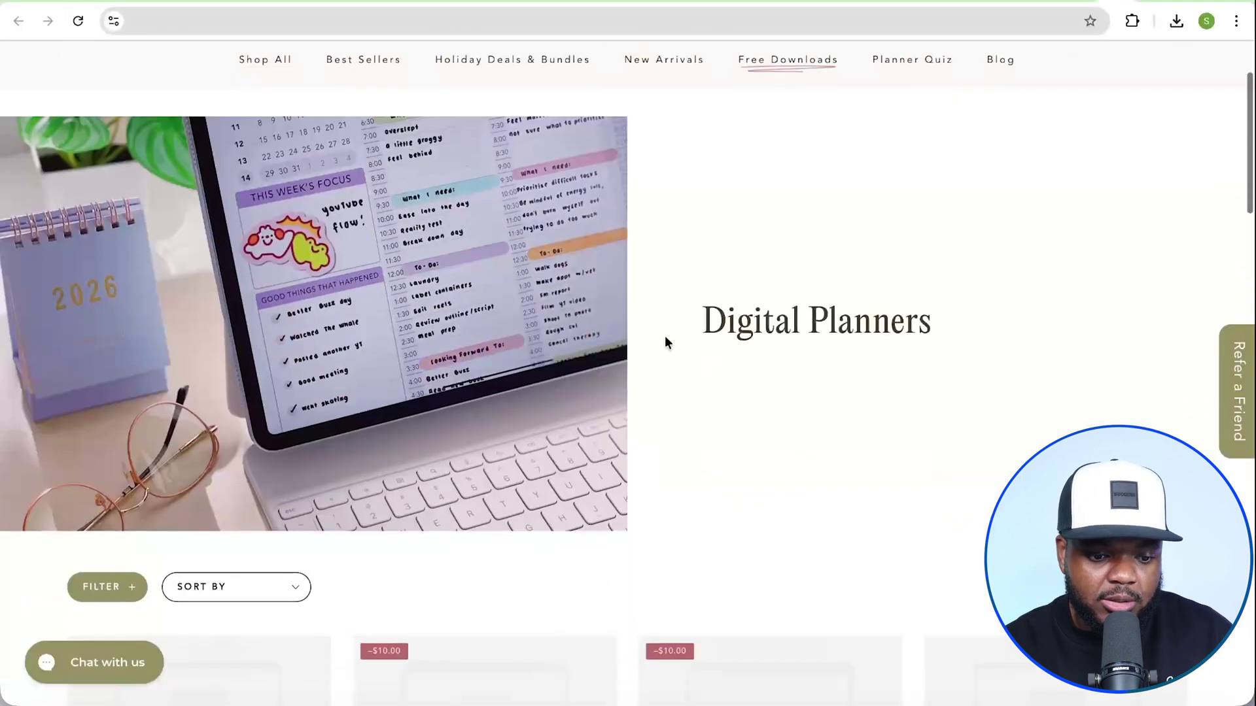
scroll(666, 342, "down", 2)
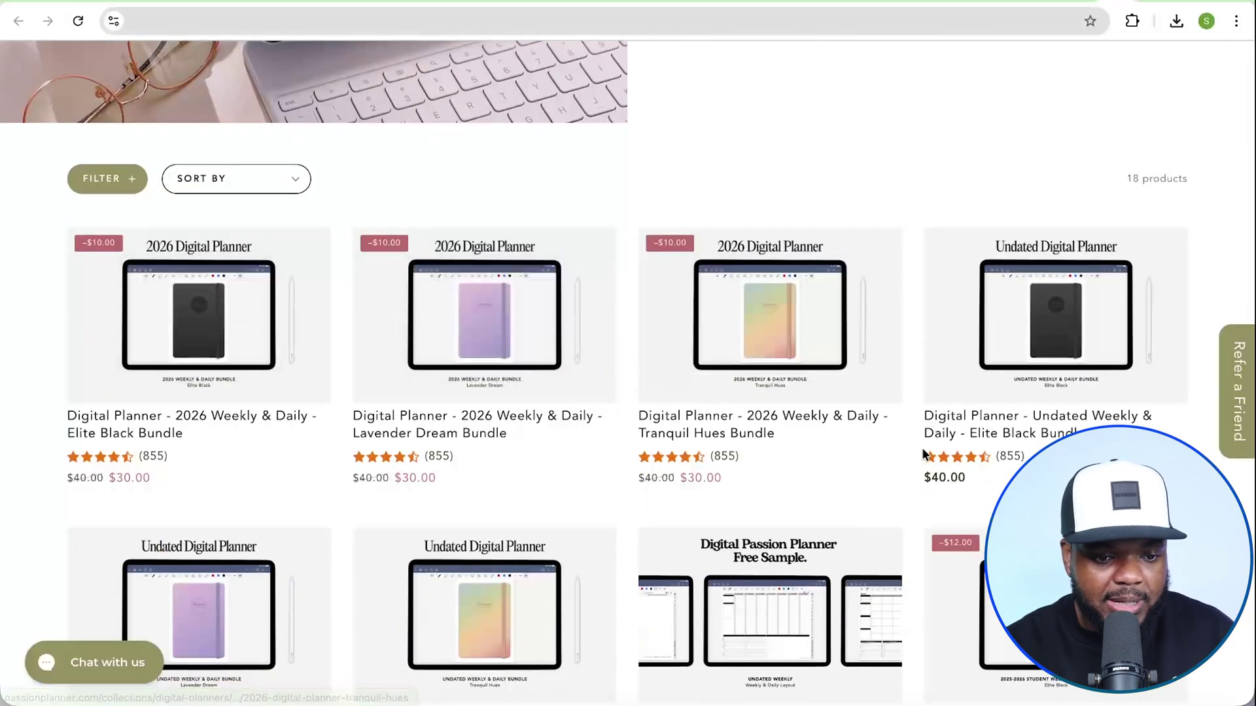
scroll(922, 450, "up", 6)
scroll(923, 452, "up", 1)
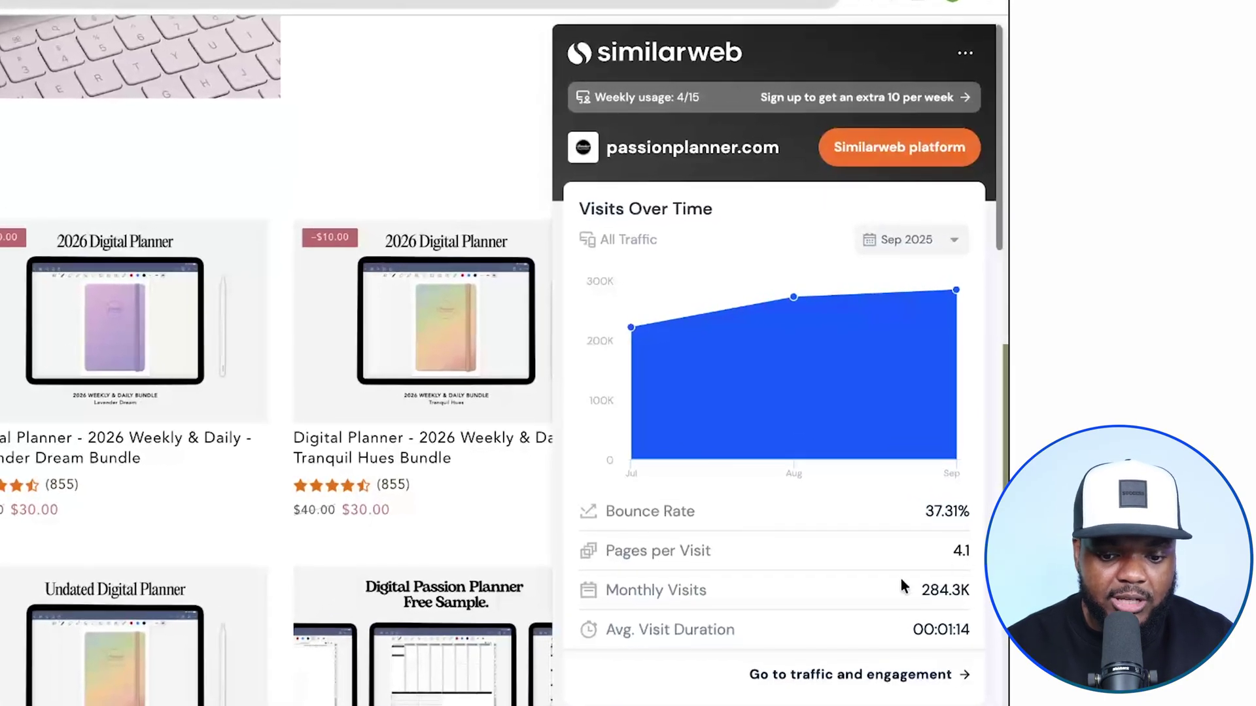
Review passionplanner.com's Similarweb traffic data, including visits over time, top countries and traffic sources
scroll(921, 555, "down", 10)
scroll(847, 517, "up", 2)
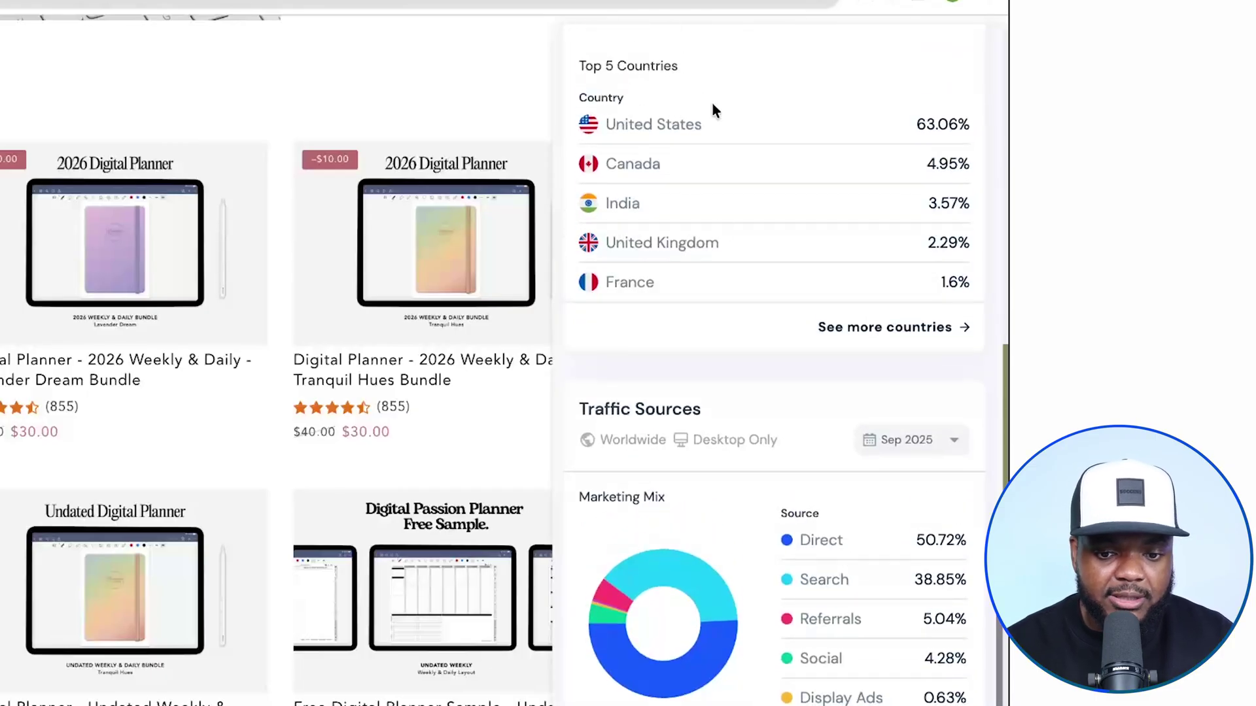
scroll(718, 107, "down", 2)
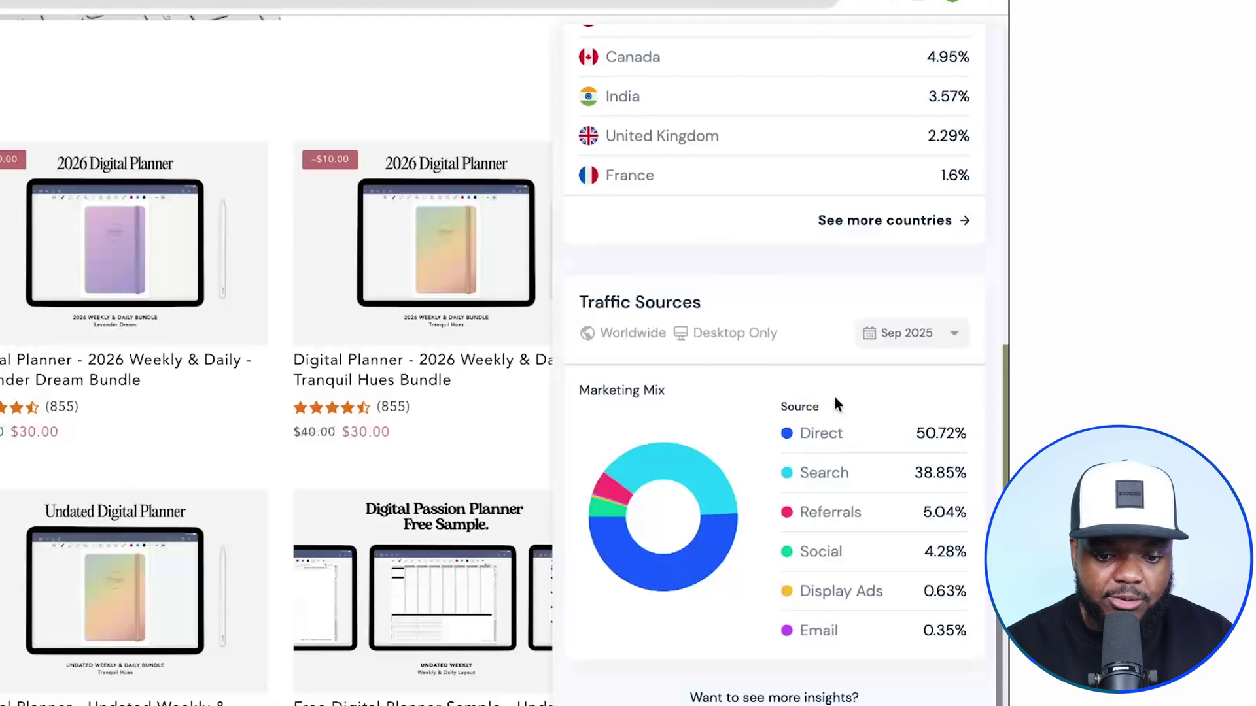
left_click(634, 96)
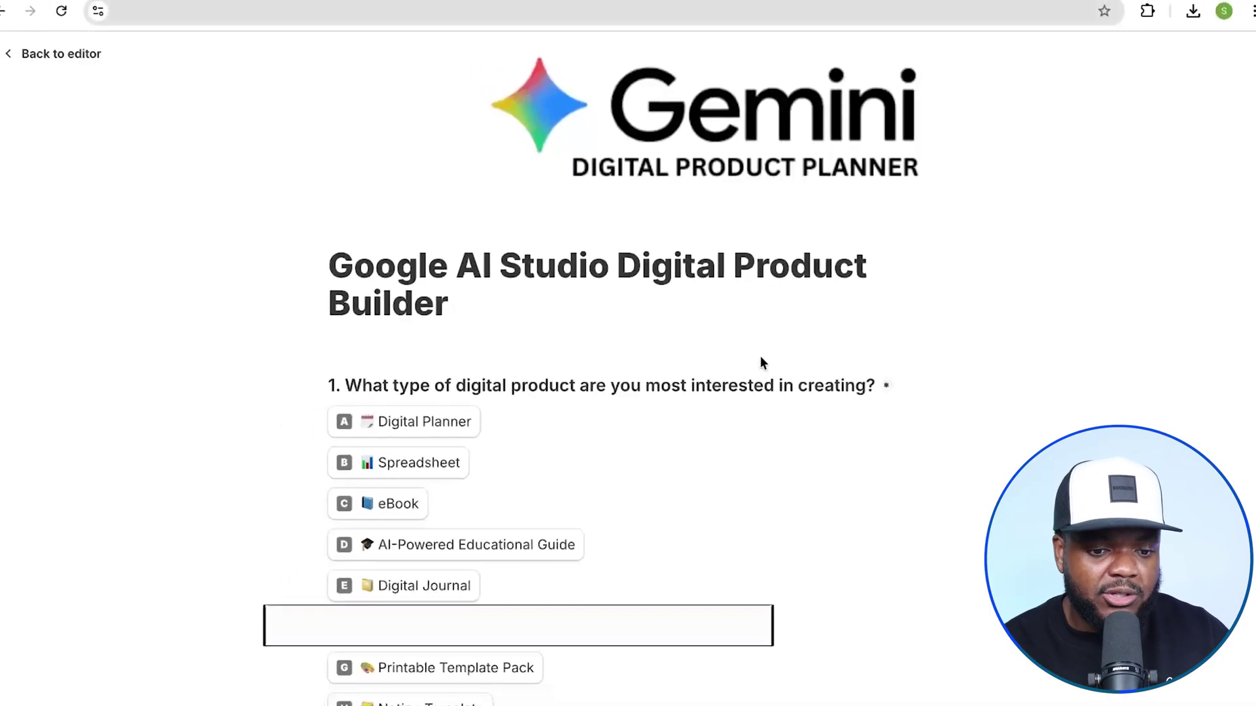
In the Digital Product Builder form, choose Digital Planner as the product type and Advanced as the skill level
scroll(759, 356, "down", 1)
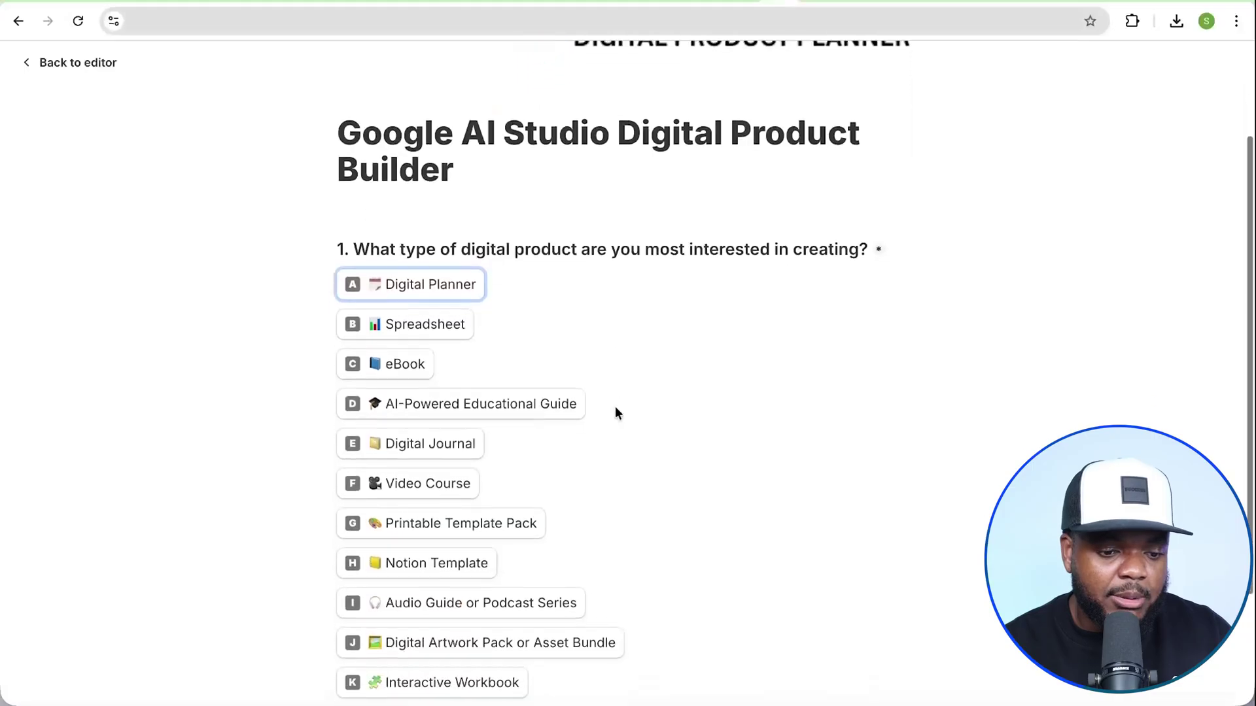
left_click(435, 294)
scroll(444, 524, "down", 2)
left_click(393, 639)
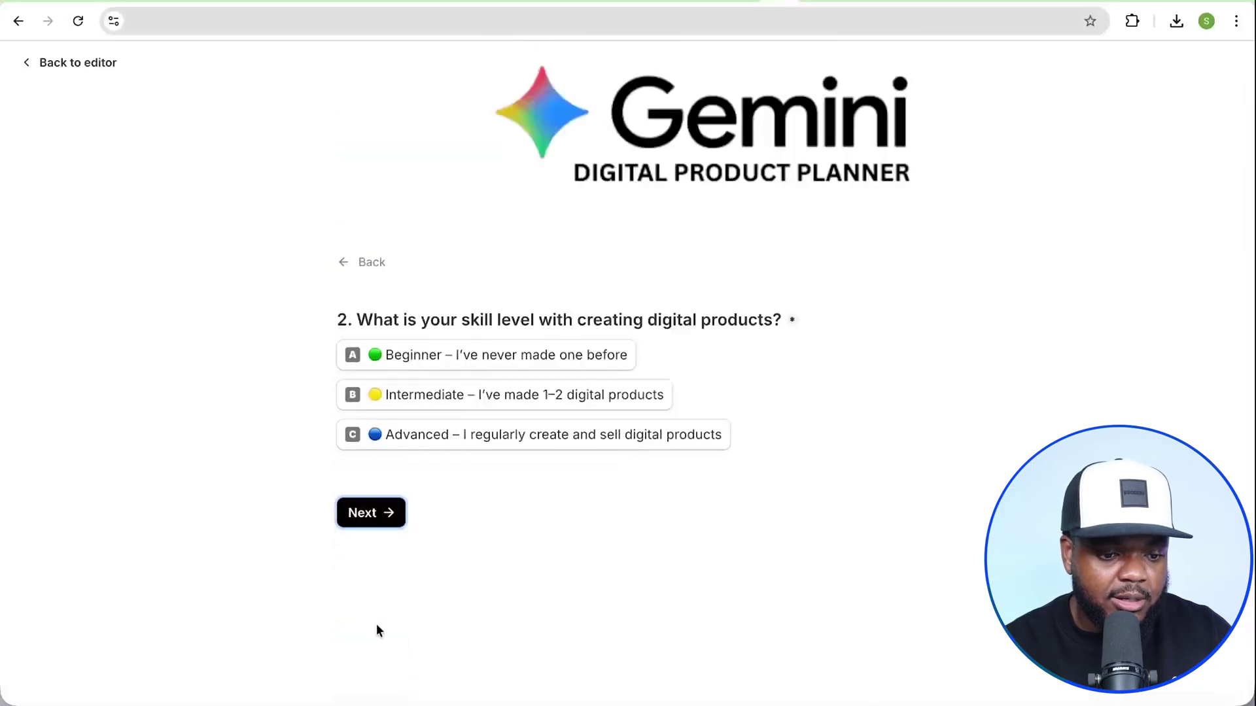
left_click(426, 443)
left_click(364, 513)
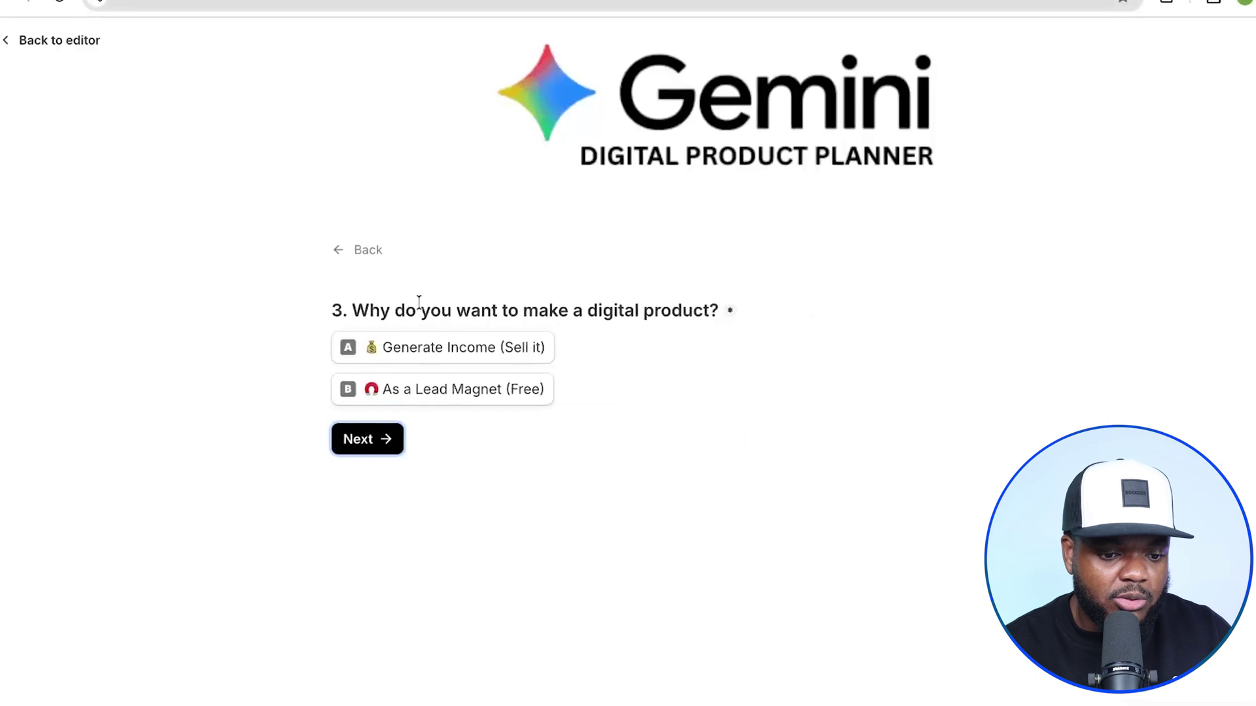
Answer the form's purpose question with Generate Income (Sell it) and the niche question with E-commerce & Dropshipping
left_click(381, 358)
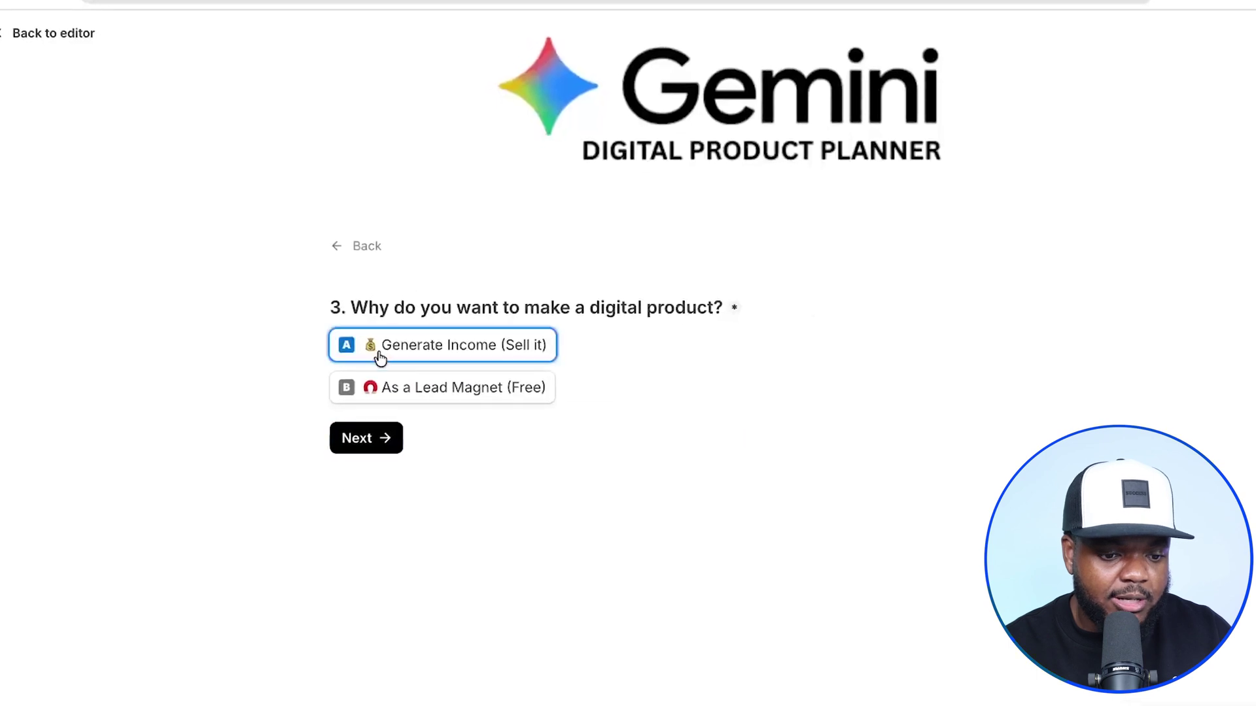
left_click(366, 451)
scroll(611, 345, "down", 2)
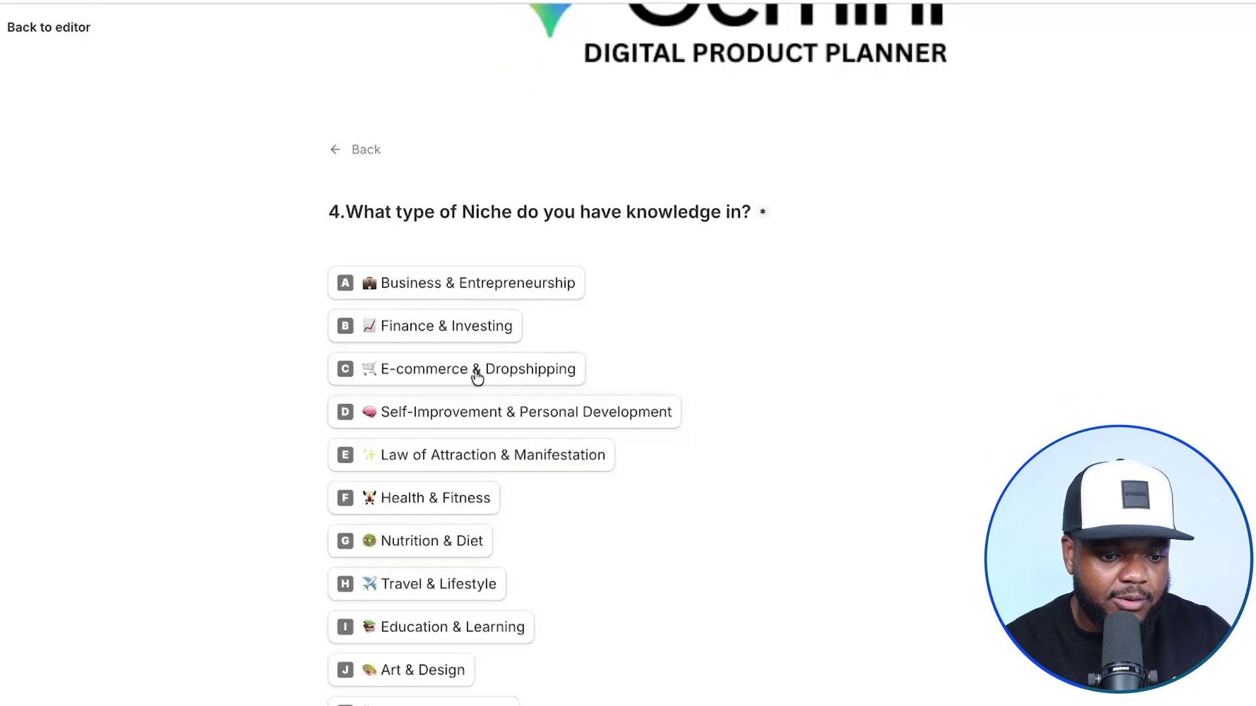
scroll(375, 626, "down", 8)
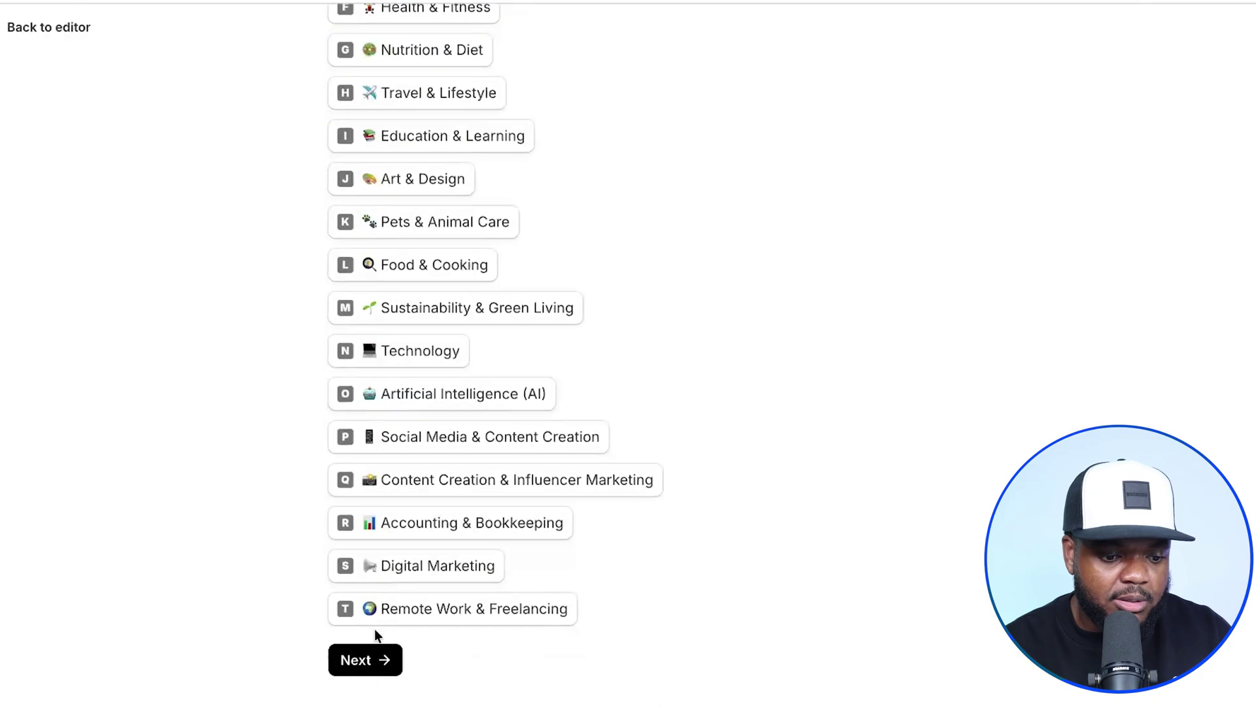
left_click(366, 658)
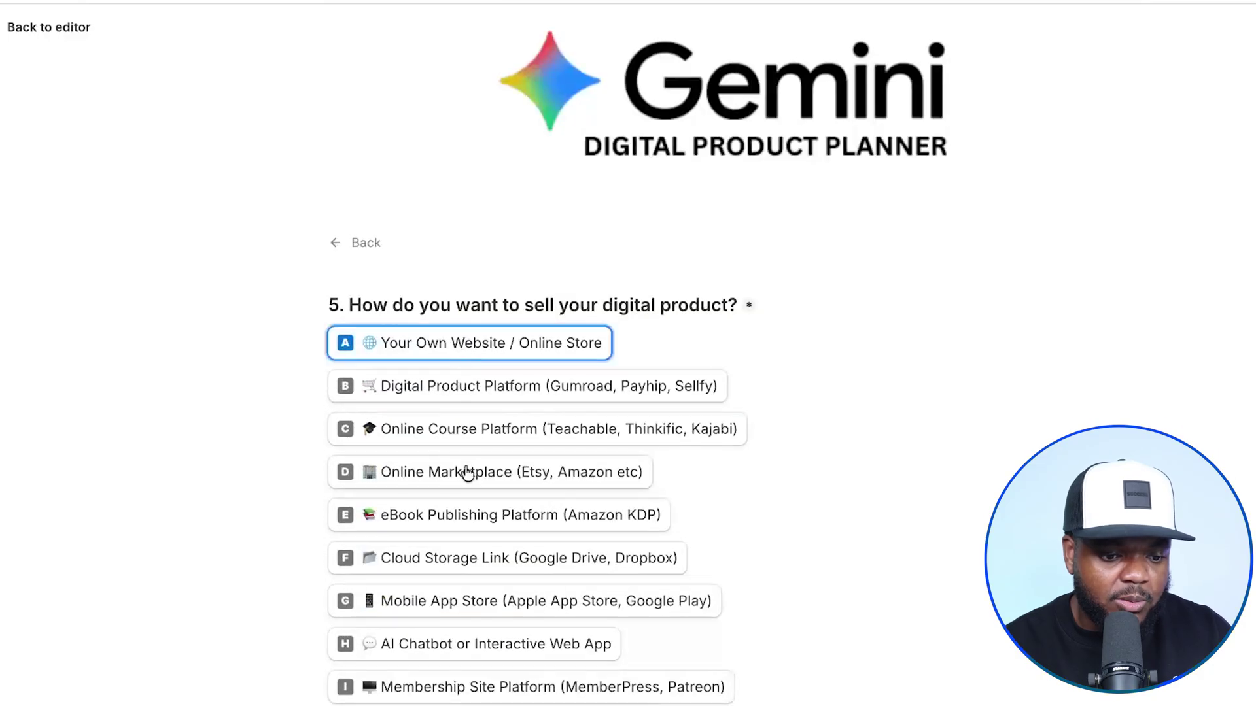
Choose Your Own Website / Online Store as the sales channel and Professional & Clean as the product style
scroll(451, 510, "down", 3)
left_click(364, 651)
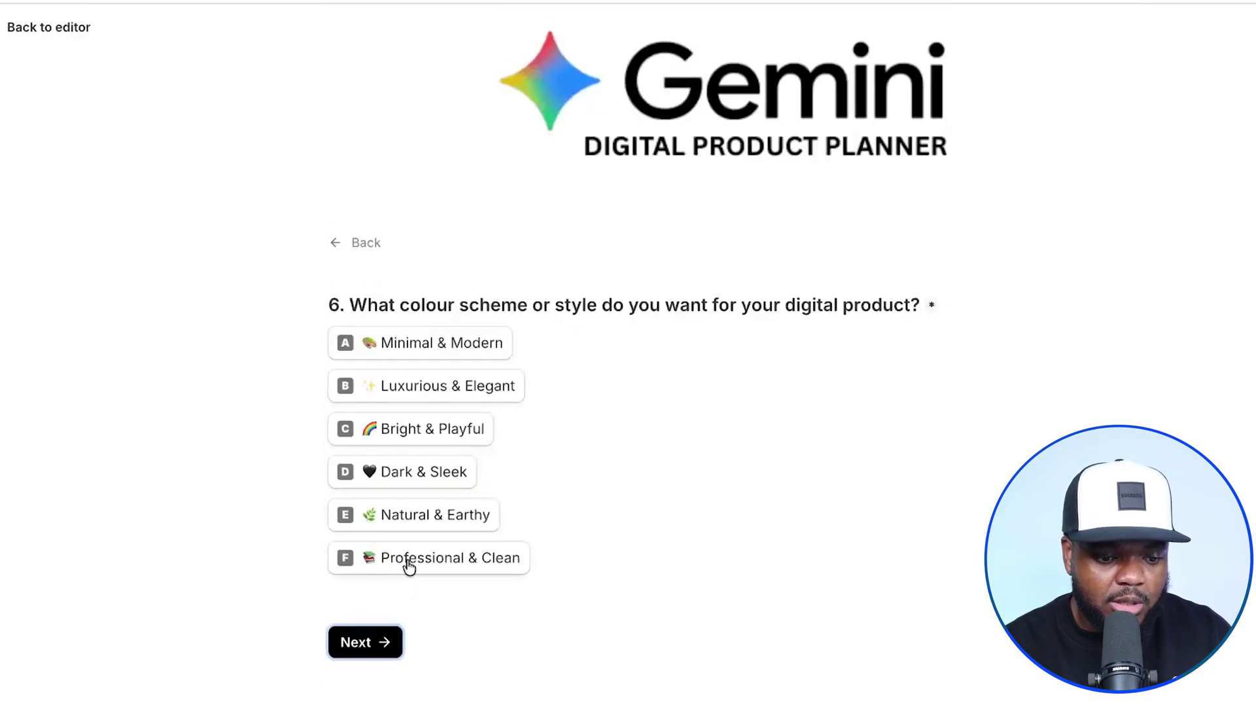
left_click(366, 646)
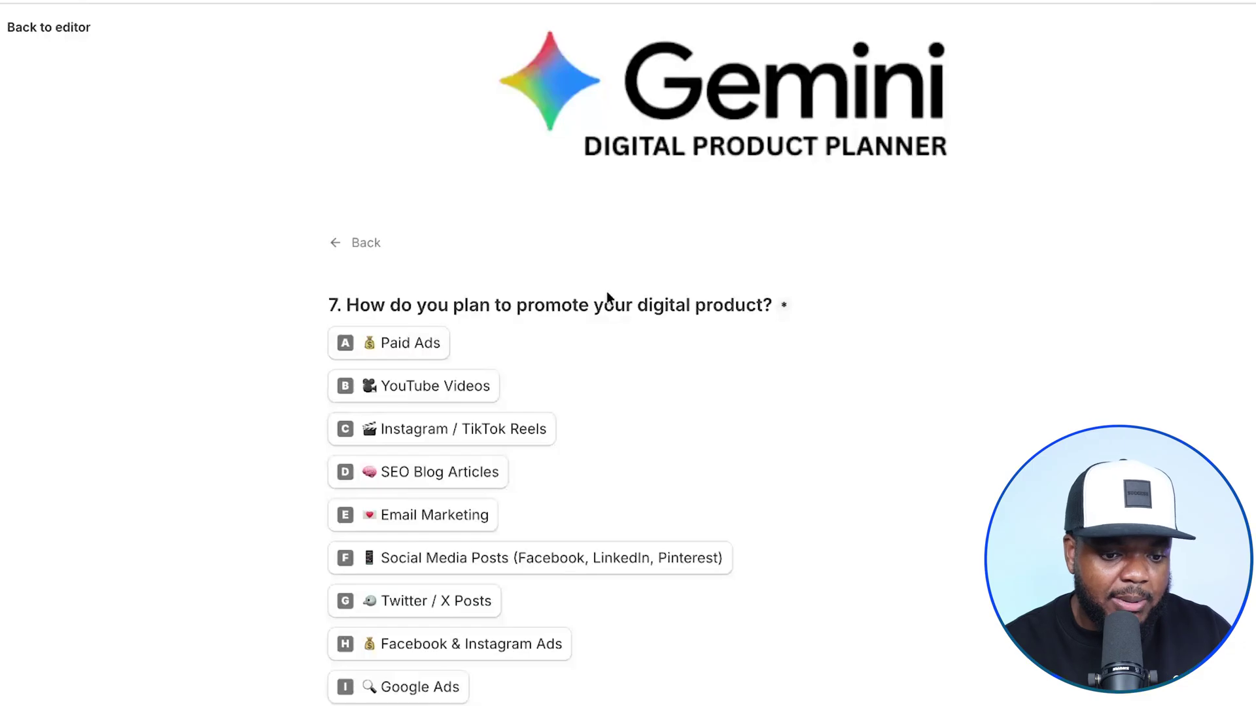
Choose Instagram / TikTok Reels as the promotion method and complete the questionnaire
scroll(598, 408, "down", 1)
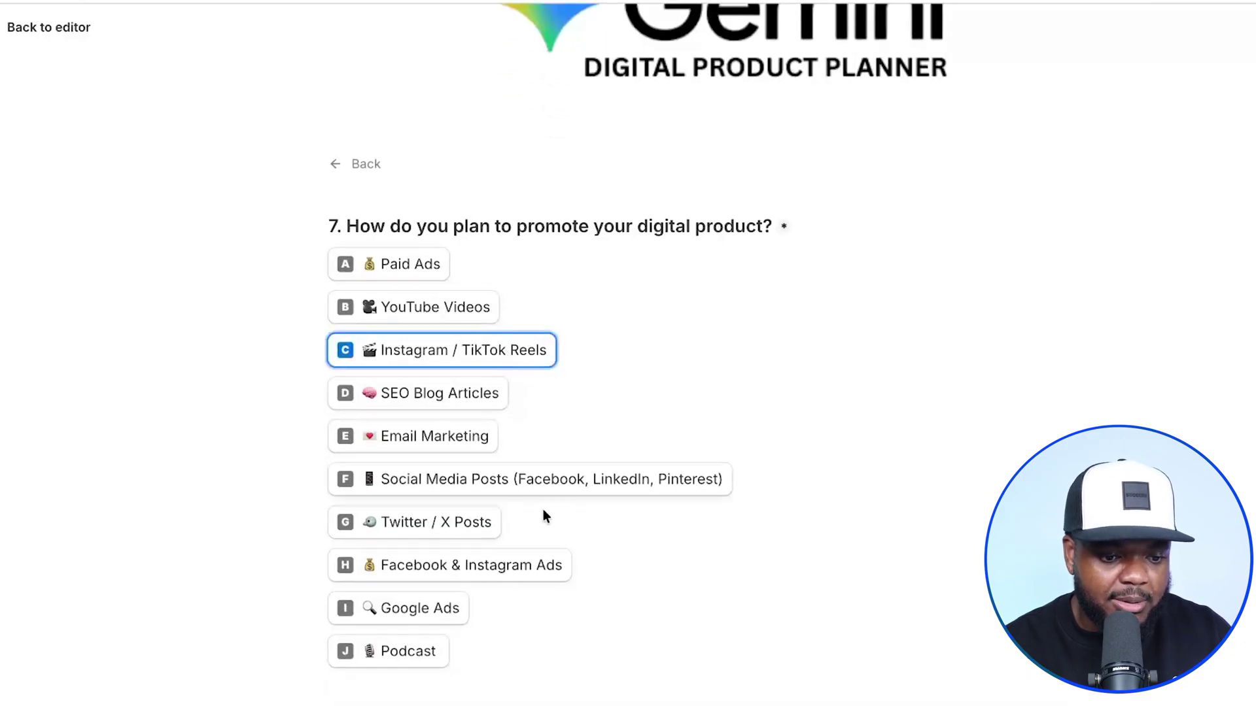
scroll(543, 517, "down", 2)
left_click(356, 659)
Copy the prompt generated from the questionnaire and submit it in Gemini with the Canvas tool enabled
left_click_drag(329, 307, 568, 399)
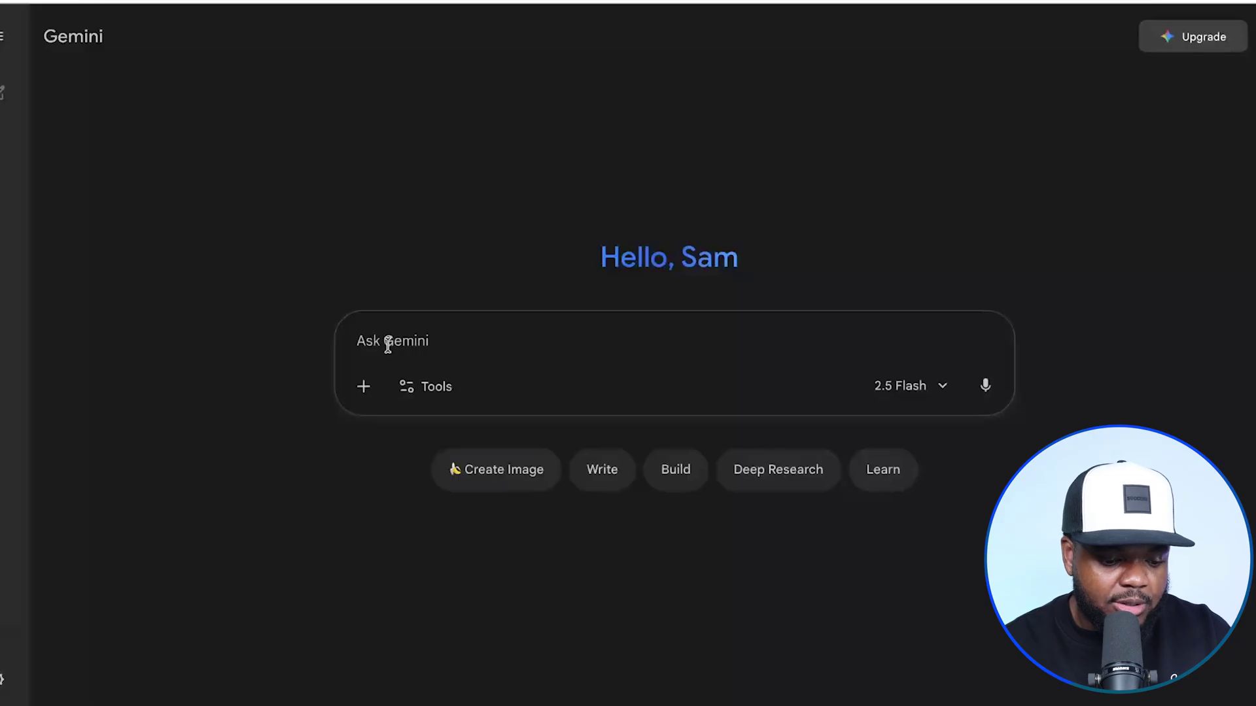
left_click(418, 392)
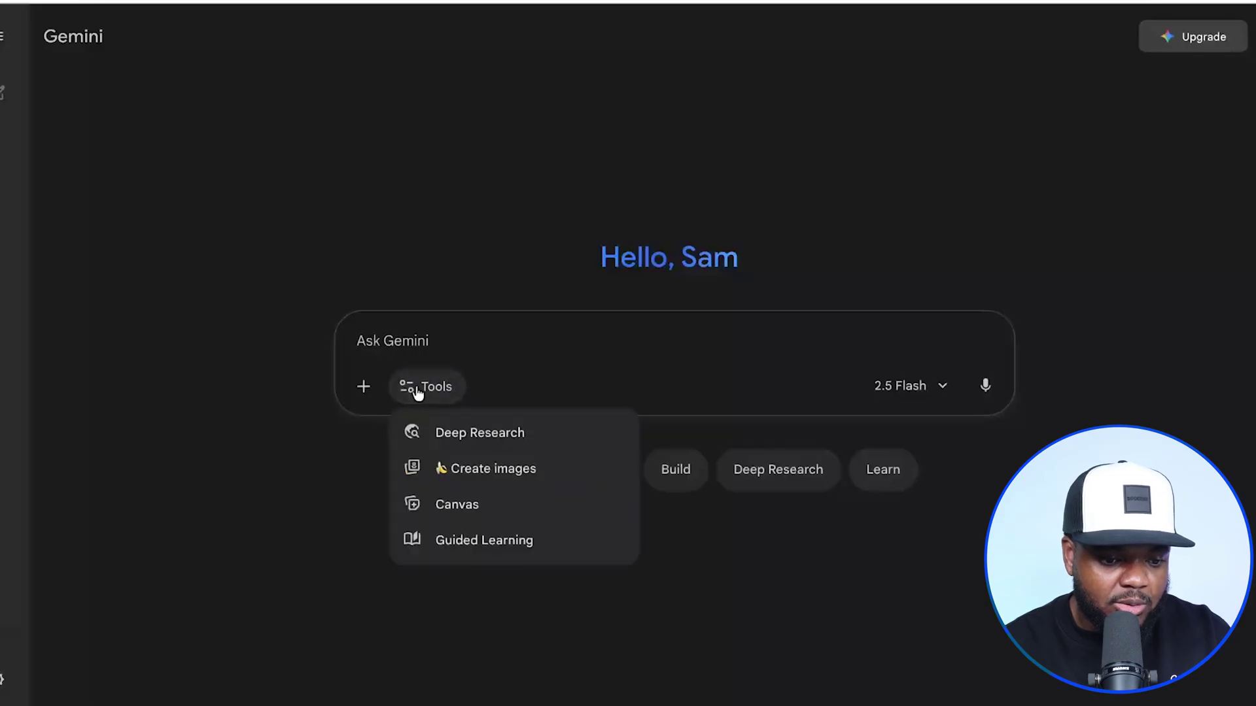
left_click(465, 505)
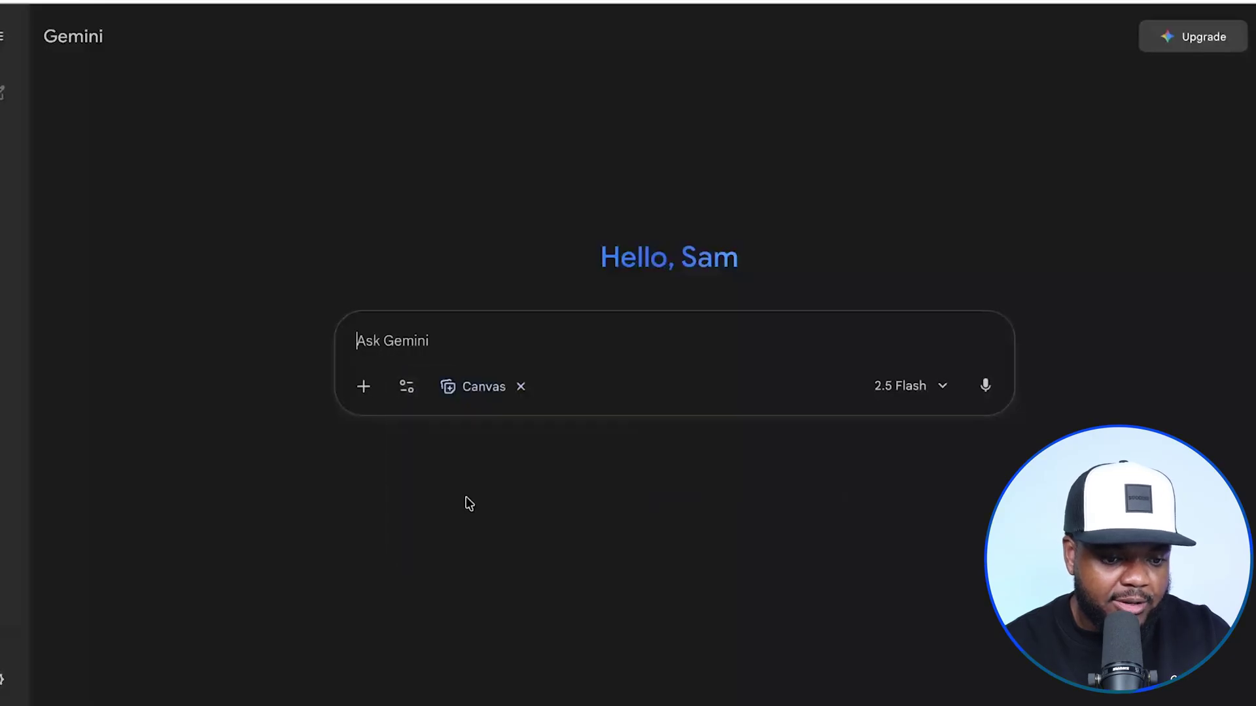
key("ctrl+v")
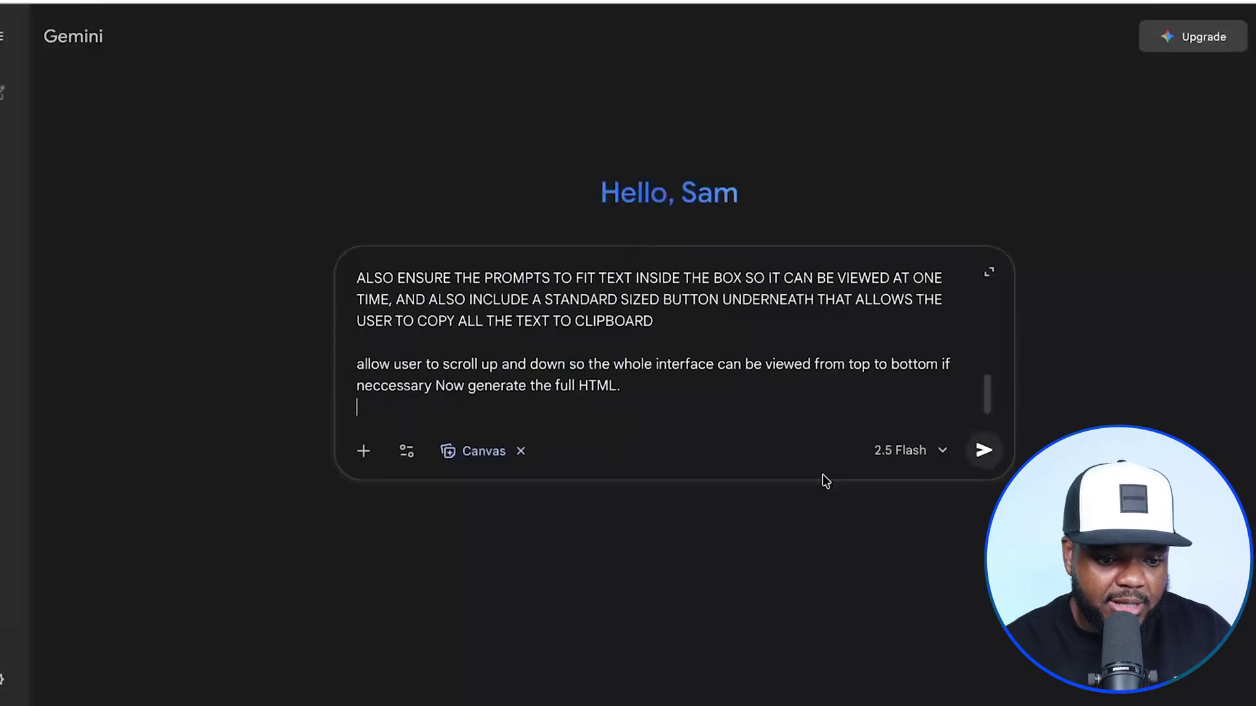
left_click(984, 450)
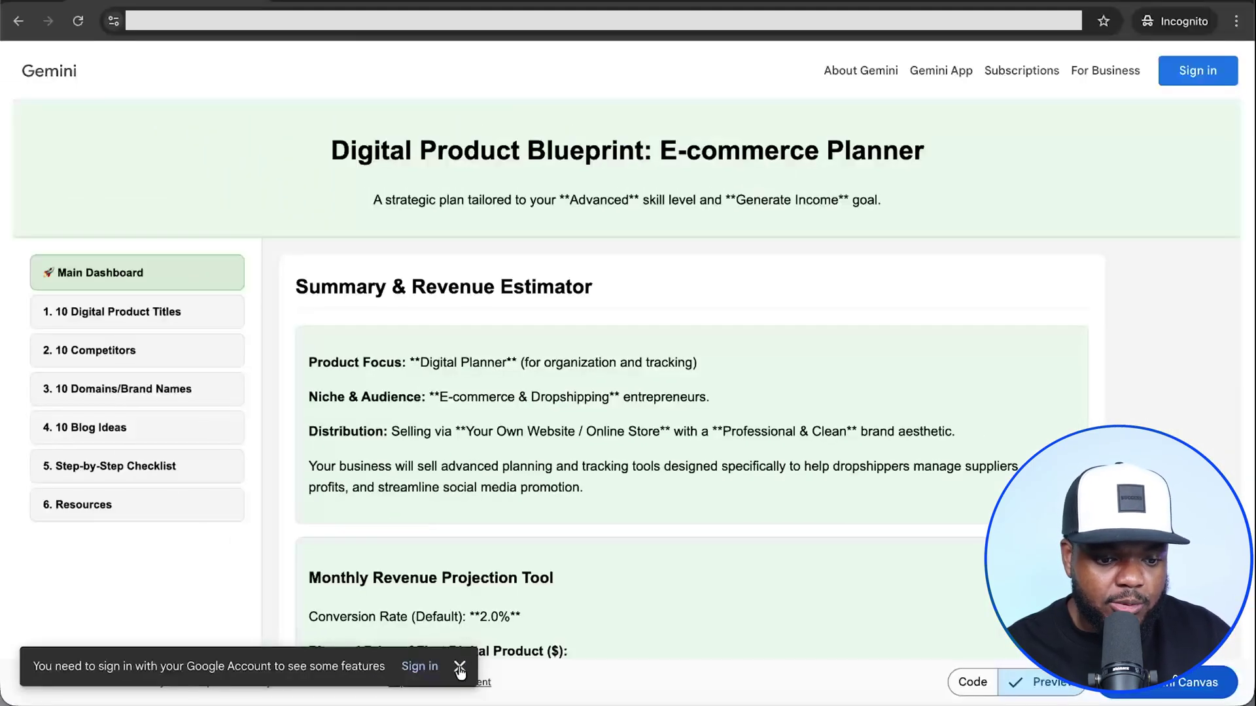
Dismiss the sign-in notice and review the blueprint's main dashboard, including the Monthly Revenue Projection Tool
left_click(460, 667)
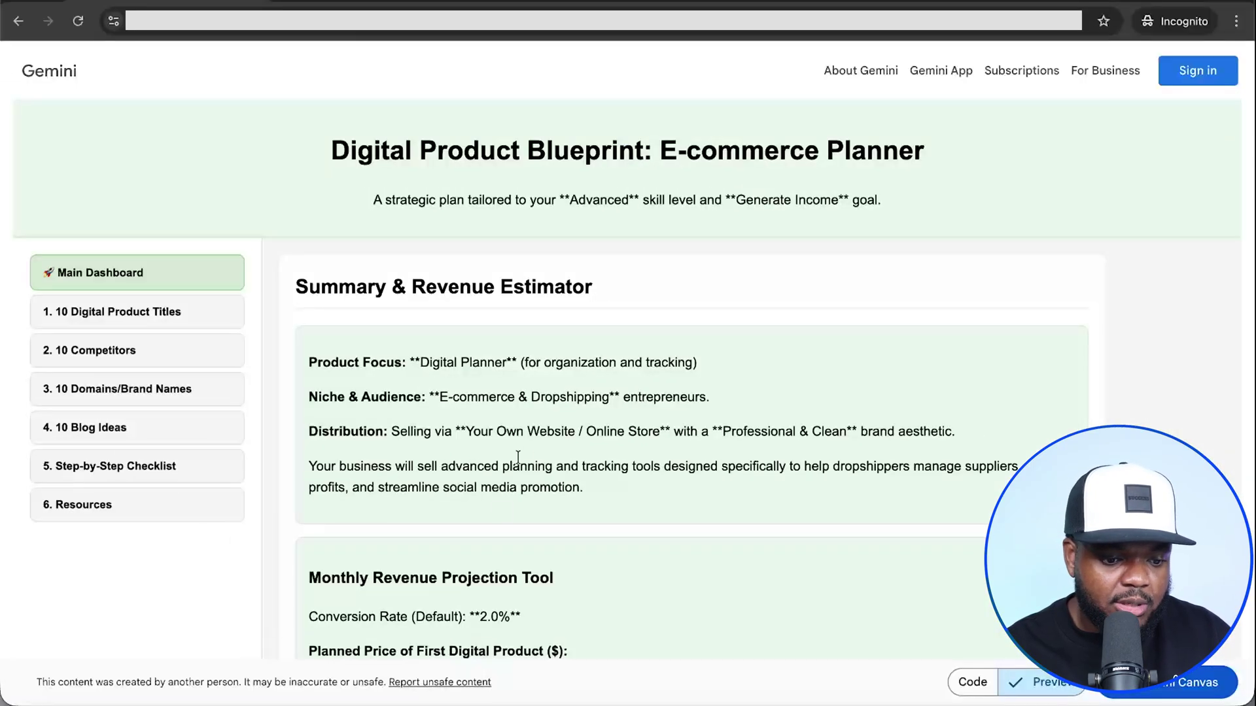
scroll(525, 444, "down", 2)
scroll(408, 252, "up", 2)
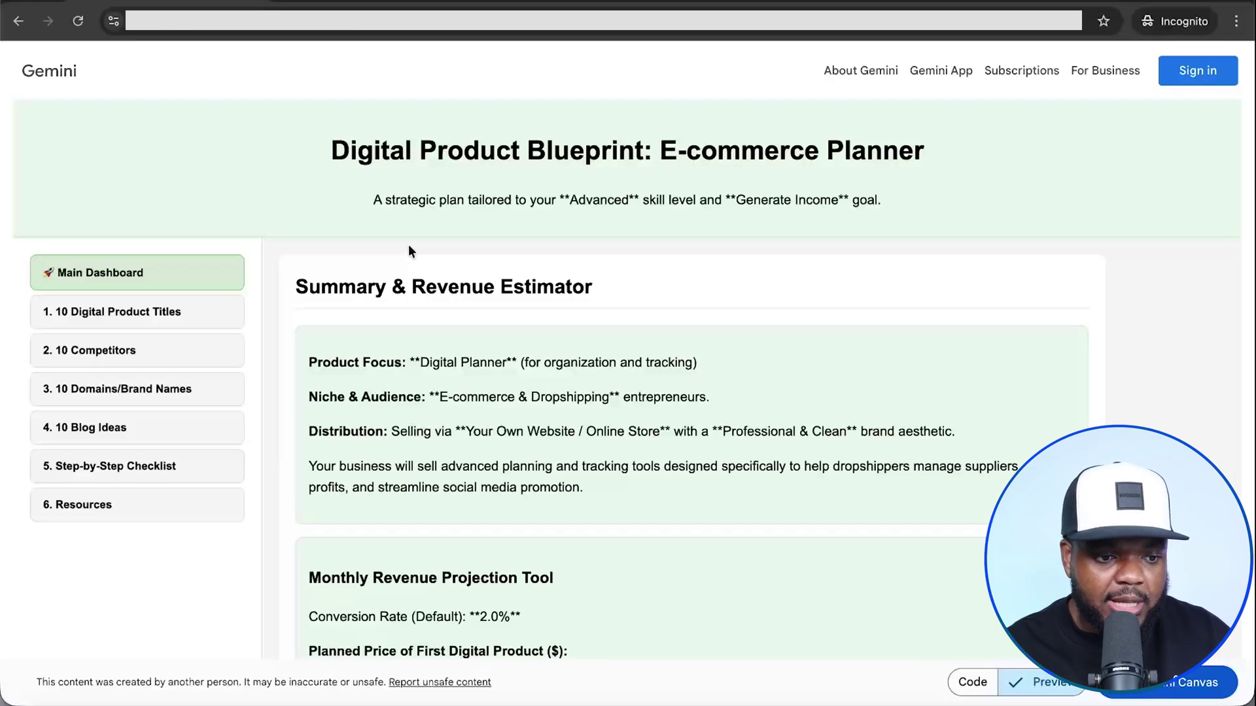
scroll(401, 291, "down", 4)
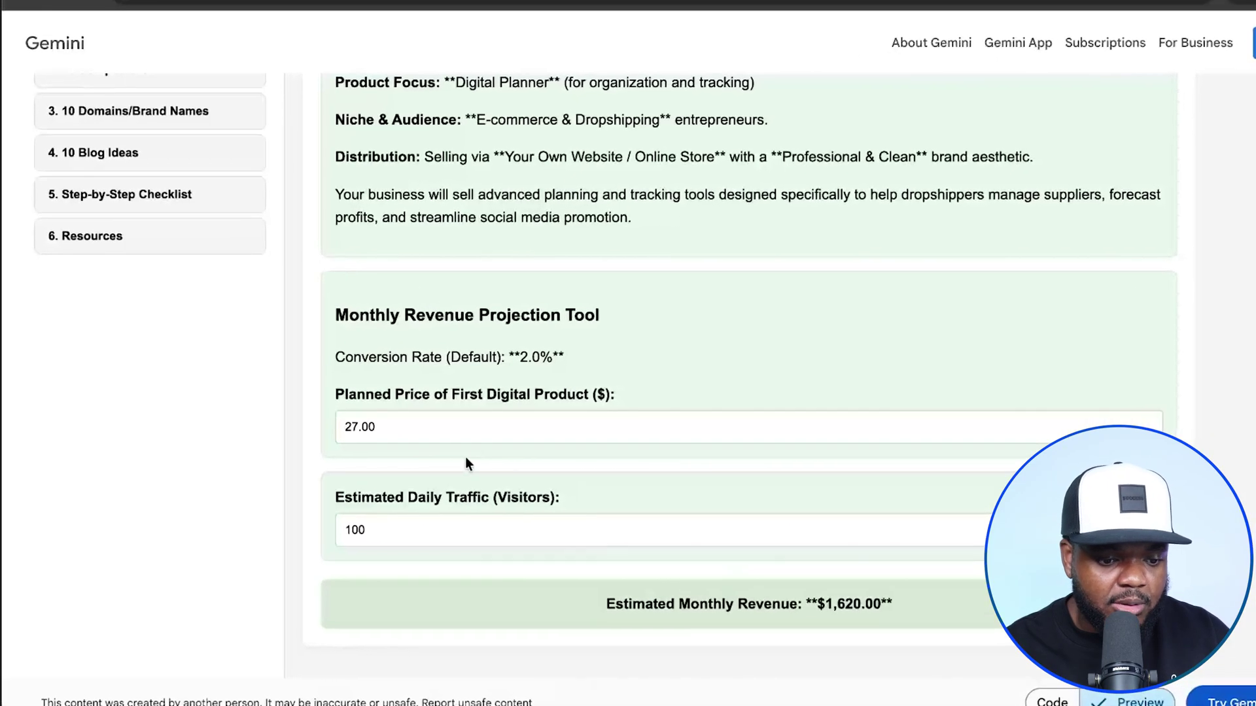
scroll(418, 465, "up", 4)
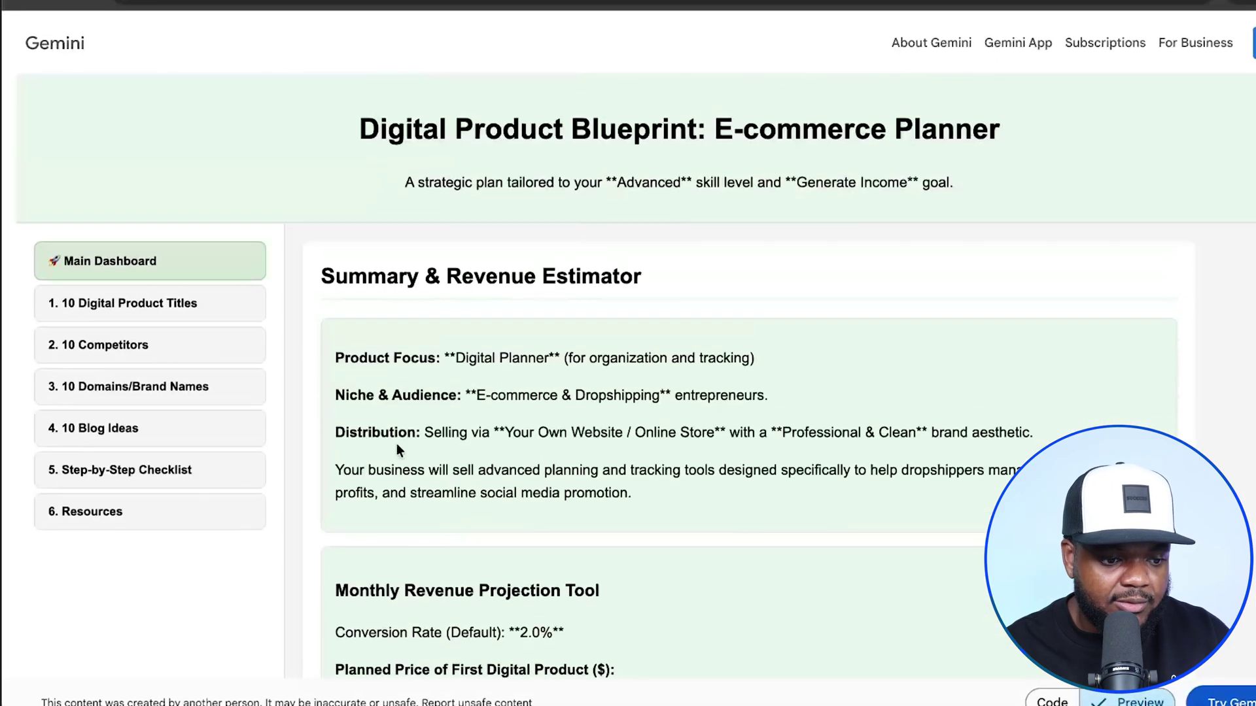
Review the blueprint's digital product titles and its list of niche competitors
left_click(195, 318)
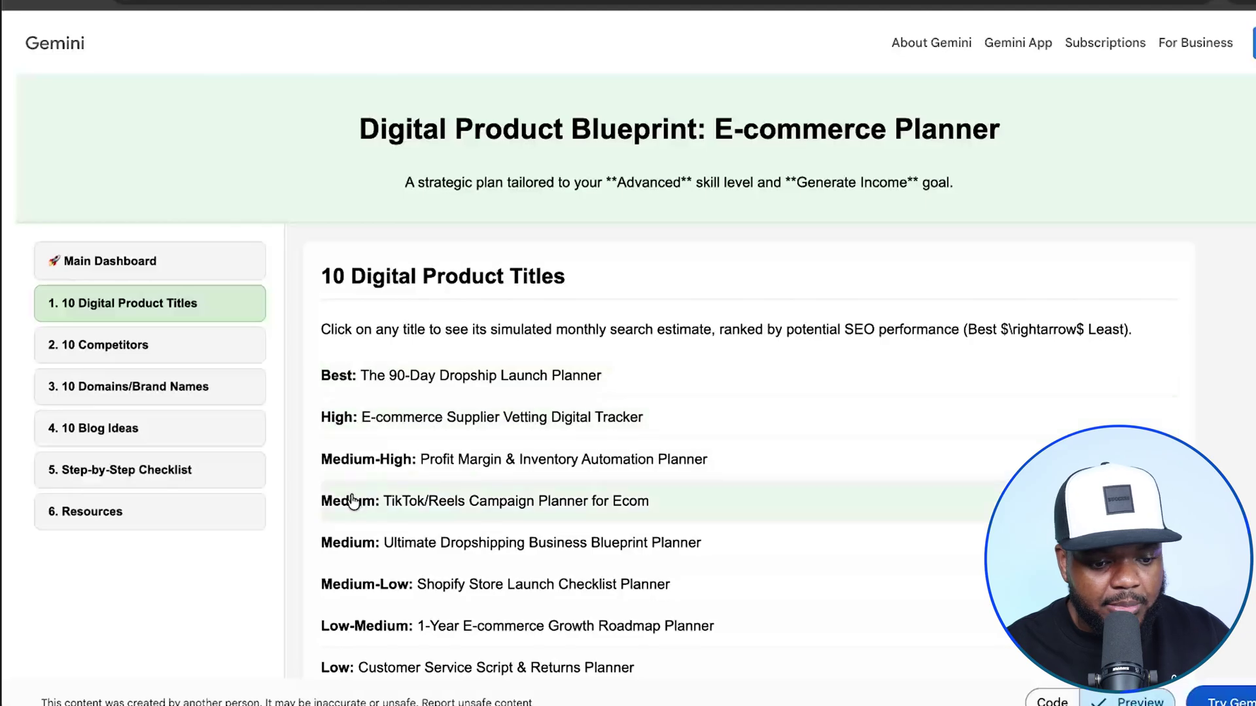
scroll(365, 571, "down", 2)
left_click(209, 258)
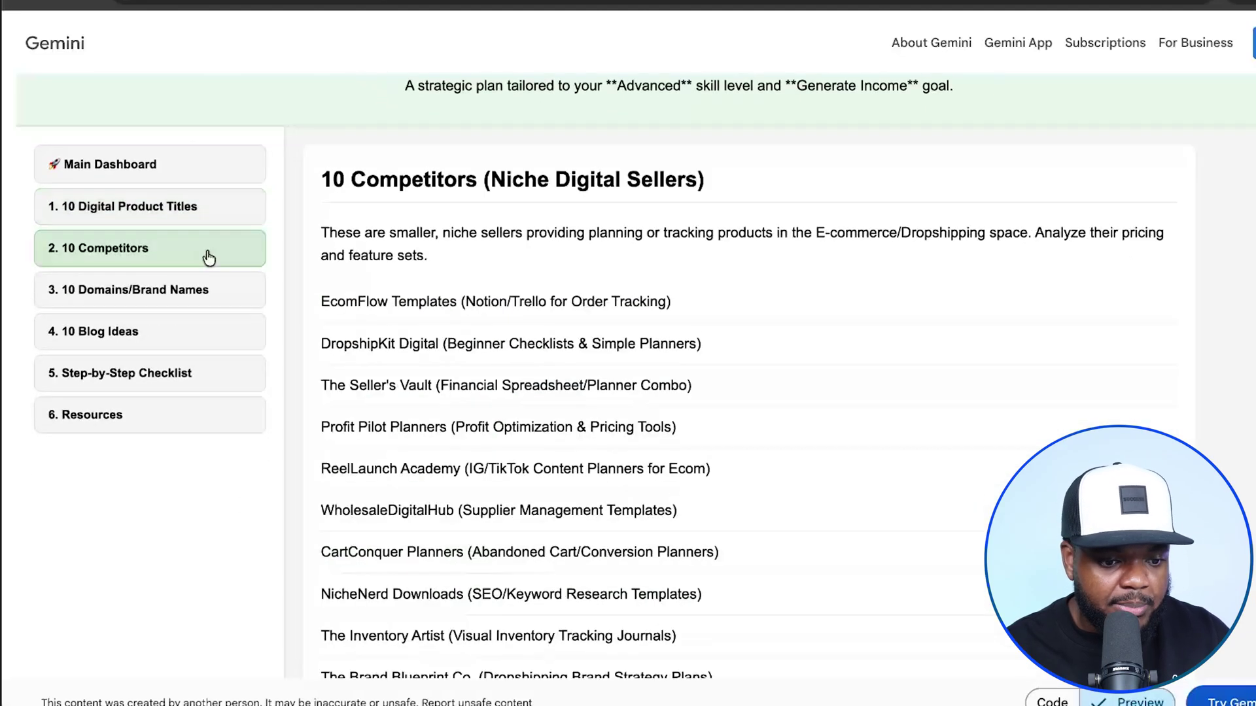
scroll(492, 466, "down", 1)
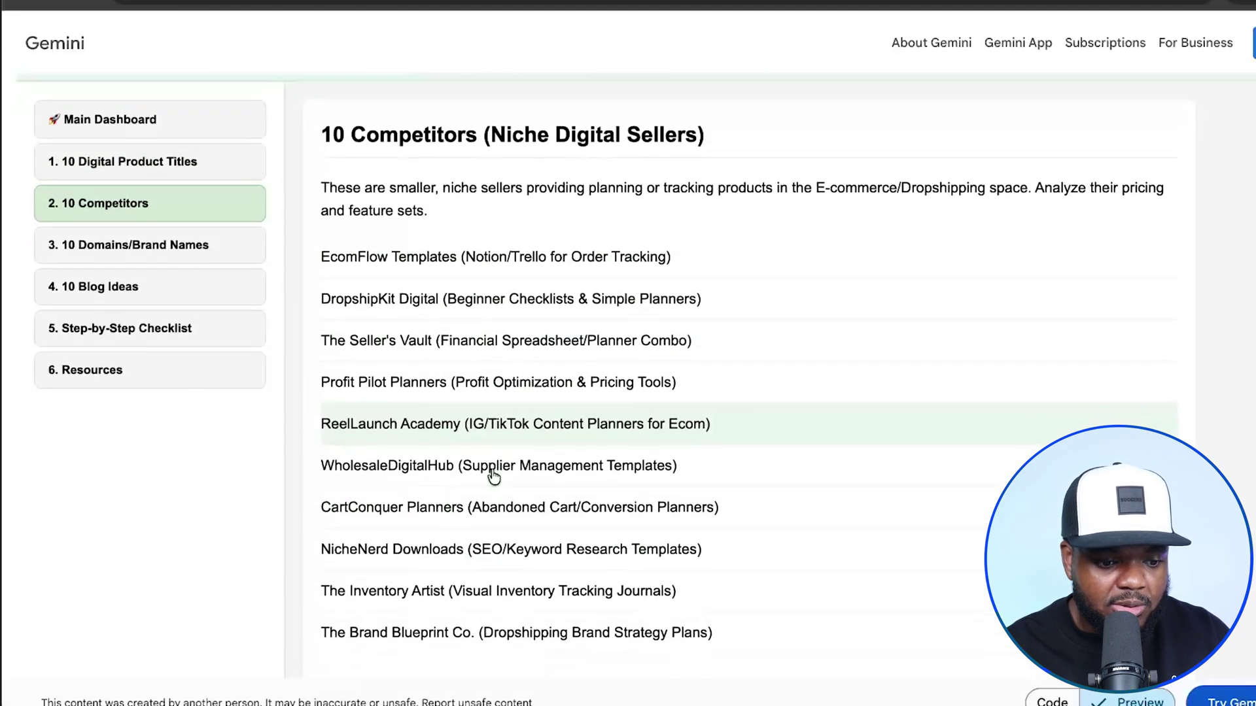
Look through the blueprint's domain and brand names, blog ideas and step-by-step checklist
left_click(201, 246)
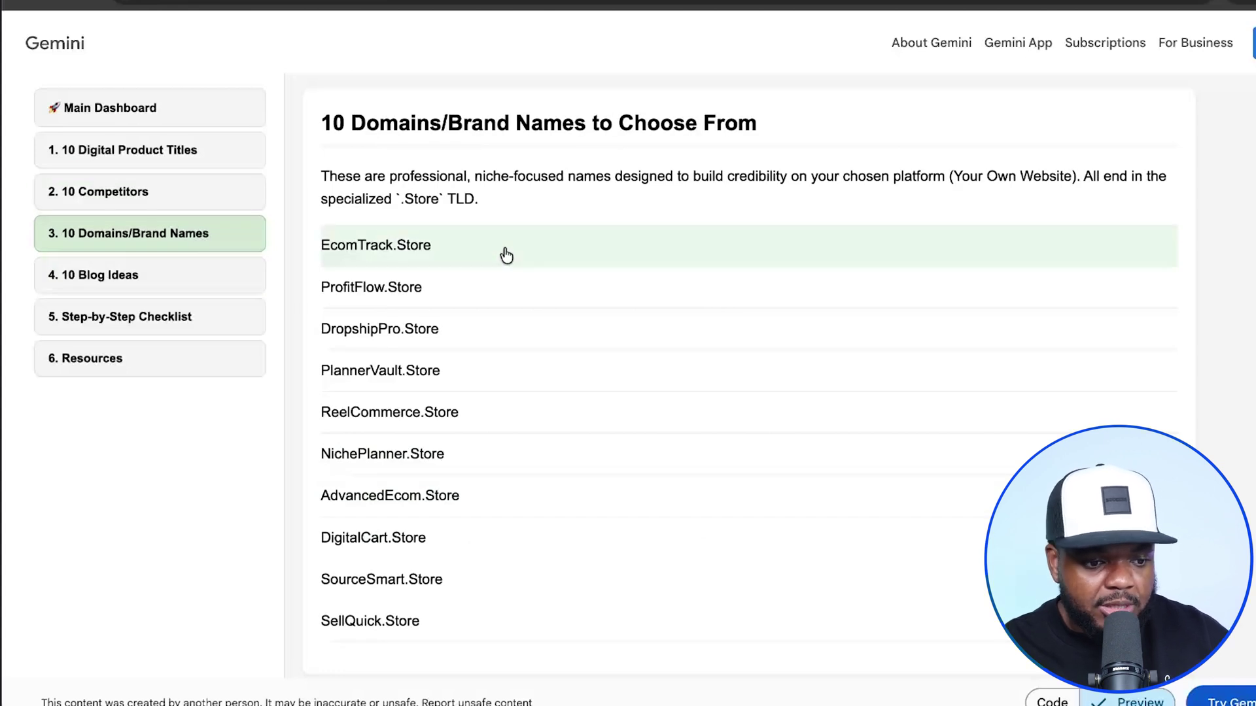
left_click(179, 274)
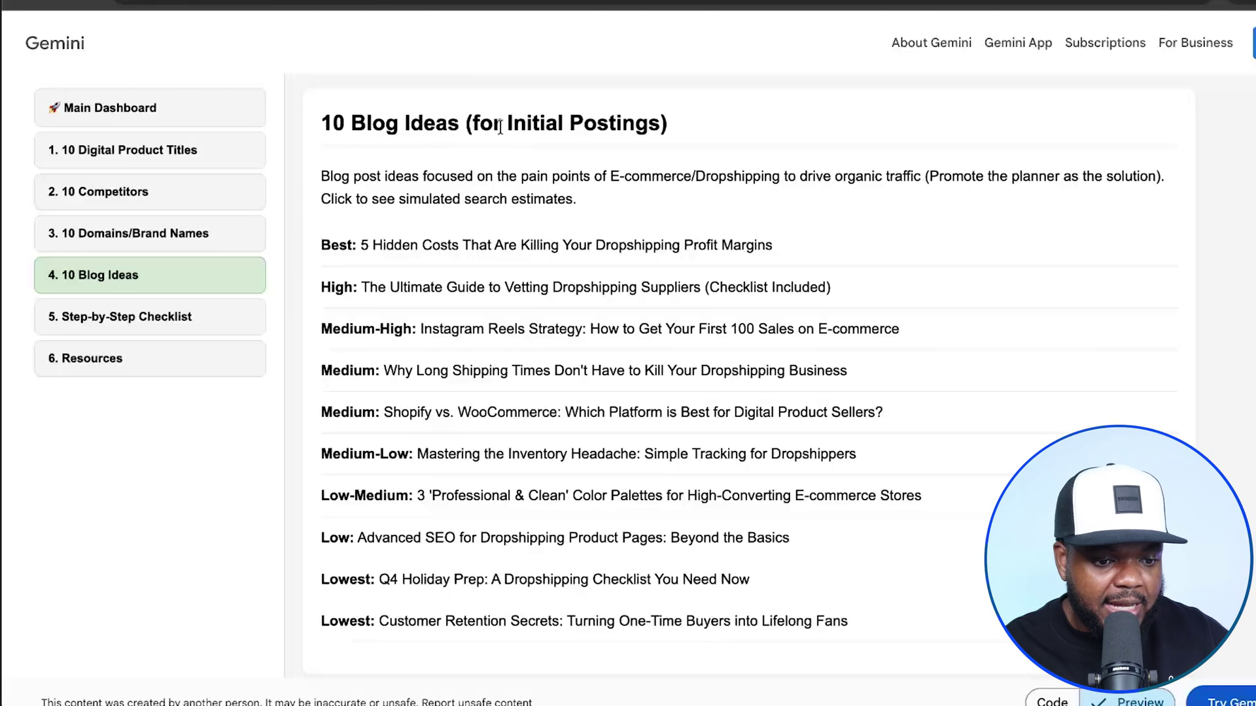
left_click(159, 335)
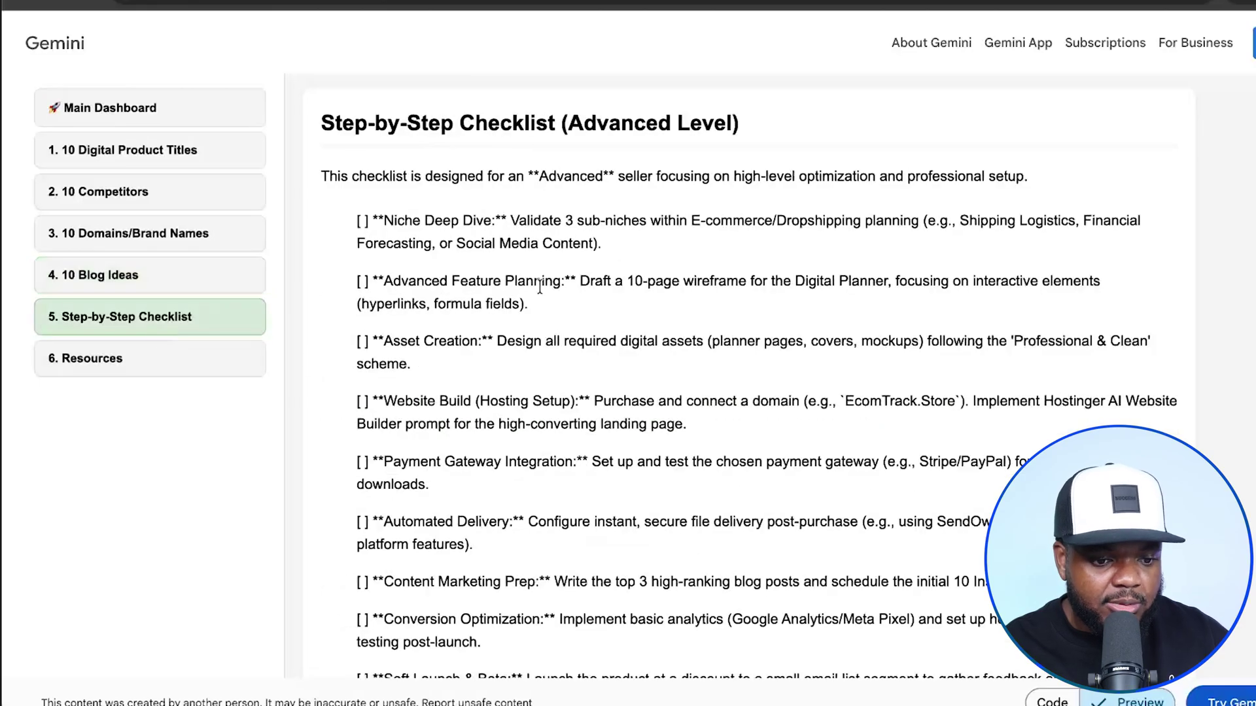
Read through the remaining items of the blueprint's step-by-step checklist
scroll(530, 395, "down", 2)
scroll(530, 397, "up", 3)
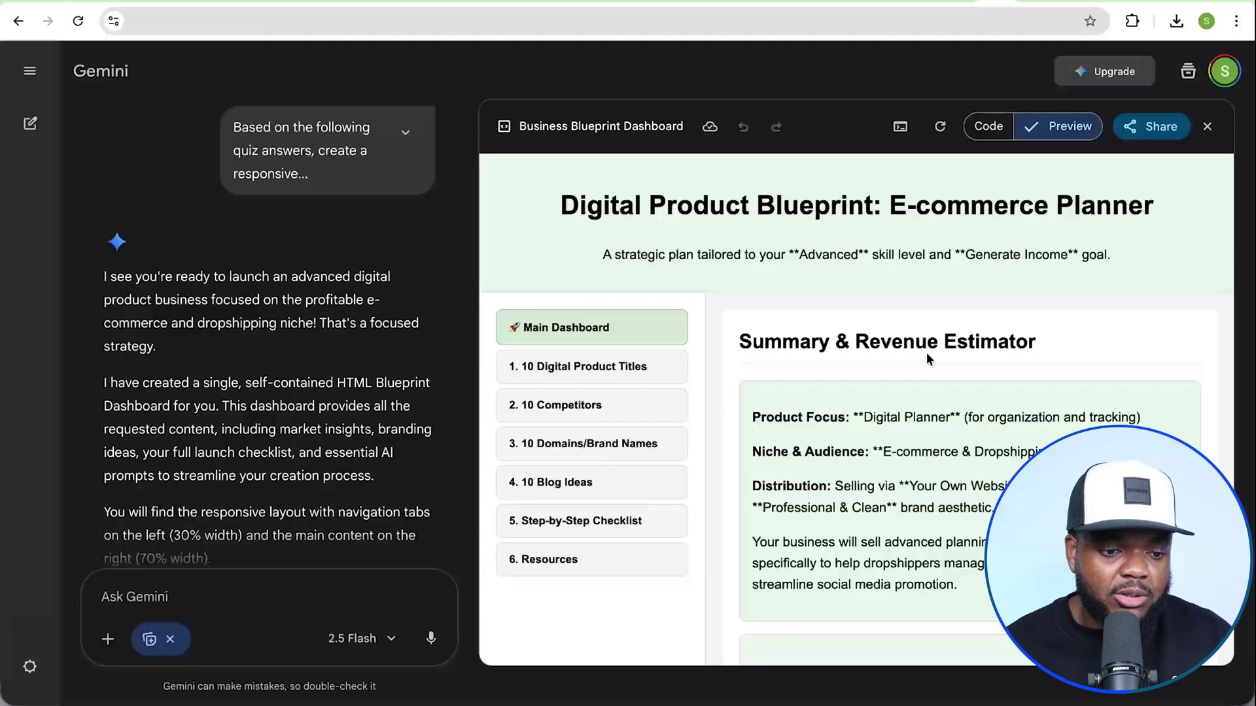
Start a new Gemini chat and open the page for exploring Gems
left_click(30, 123)
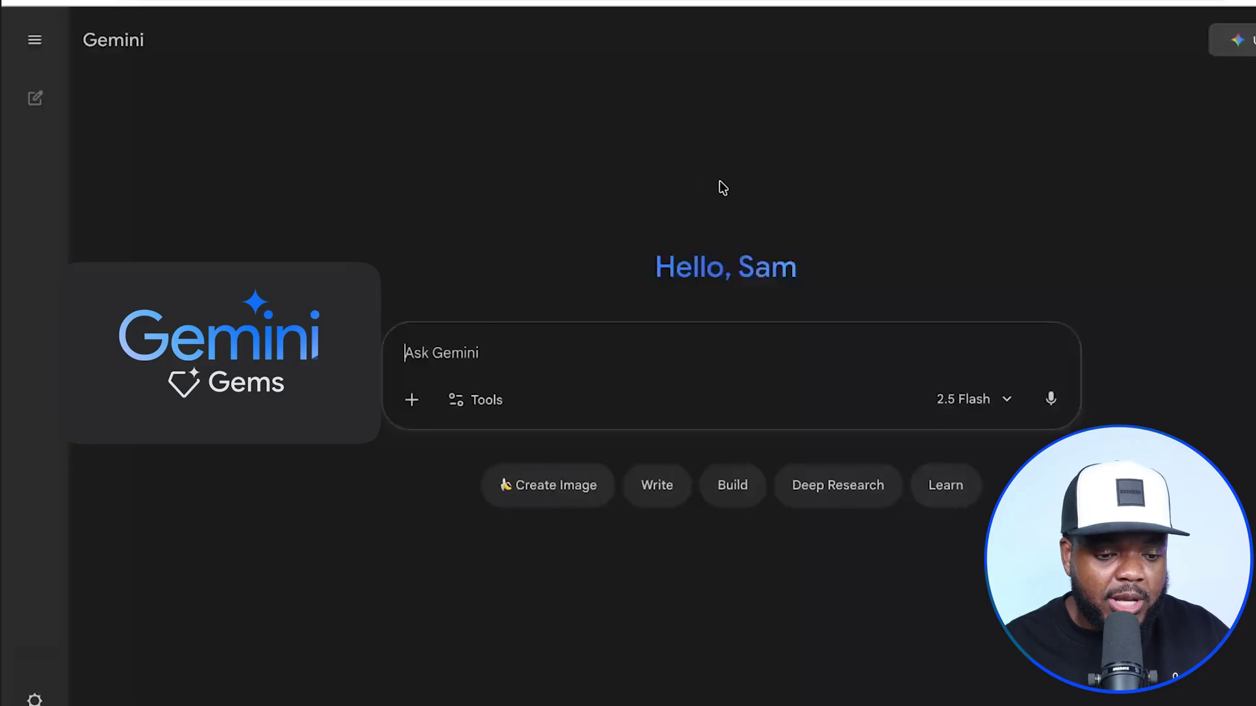
left_click(35, 41)
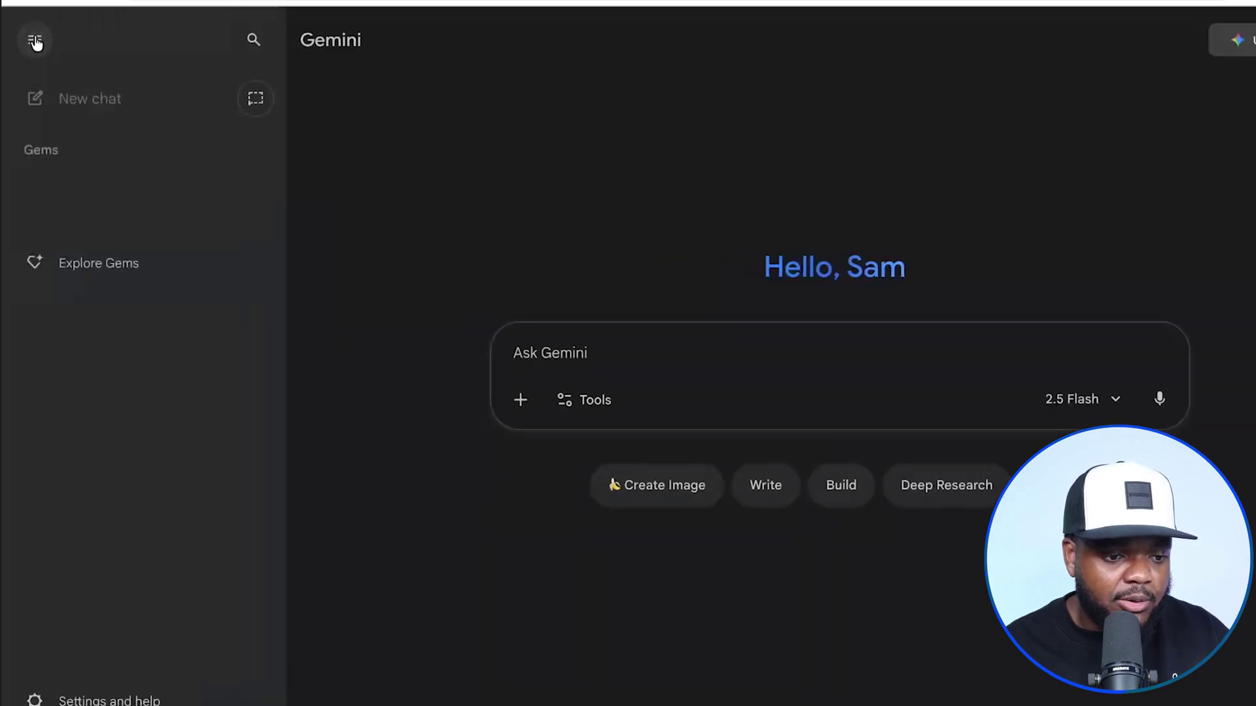
left_click(134, 268)
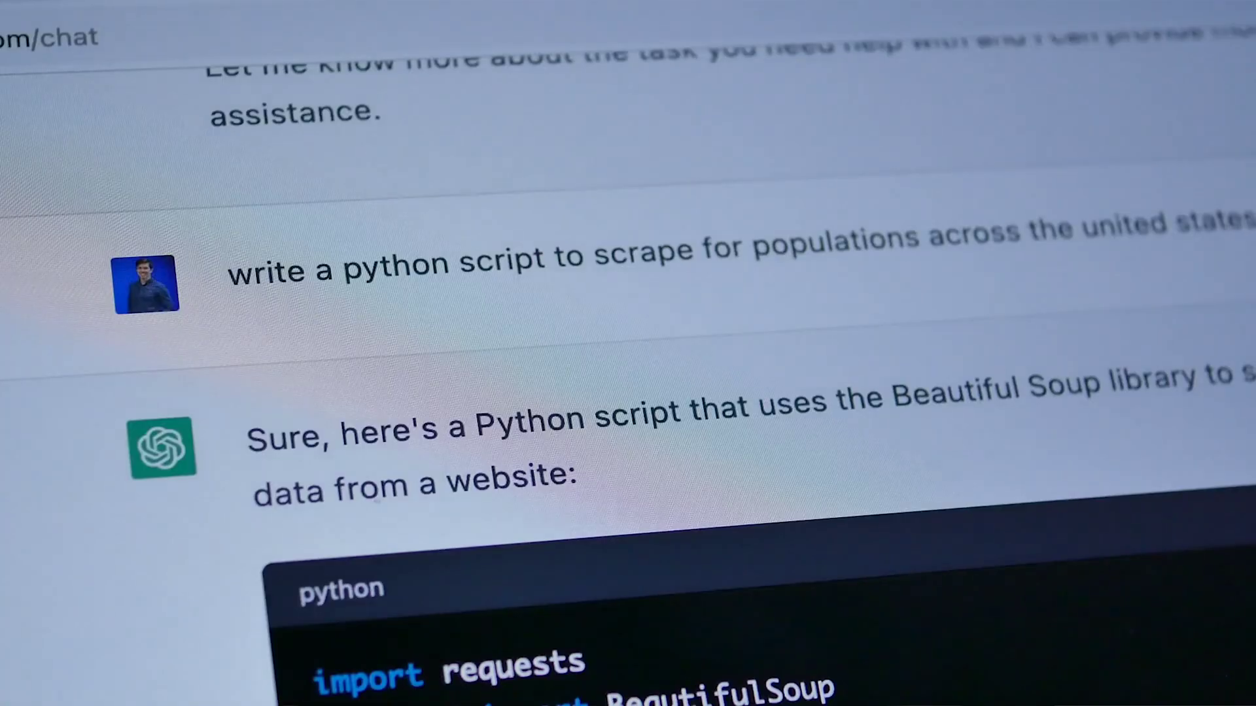
Look through the E-commerce Launchpad ebook in Gamma and open its export options to produce a PDF of all cards
scroll(654, 392, "down", 2)
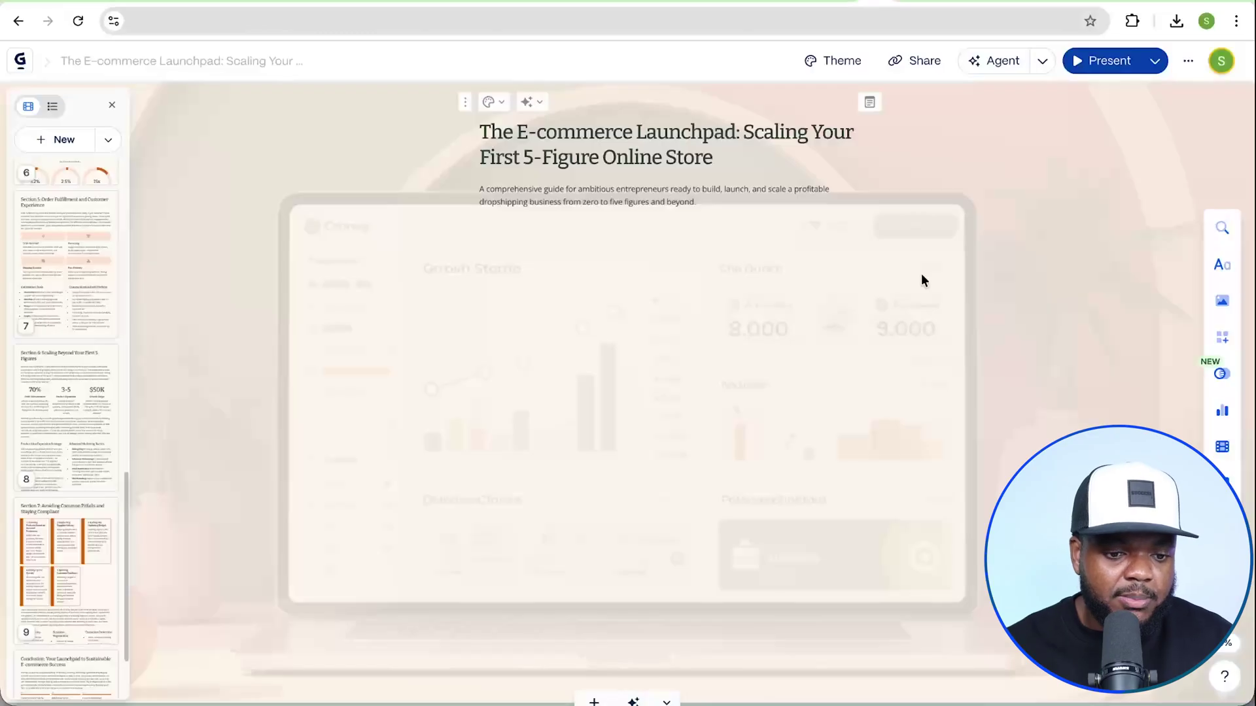
scroll(850, 418, "down", 10)
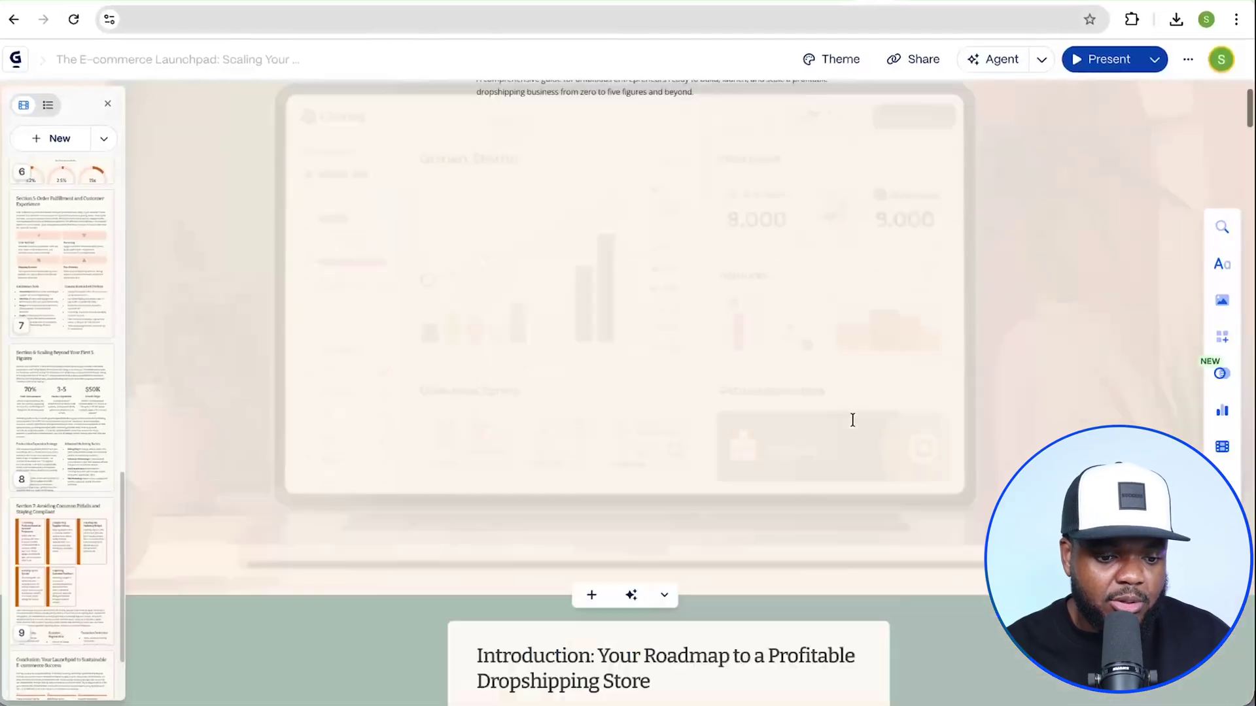
scroll(854, 418, "up", 6)
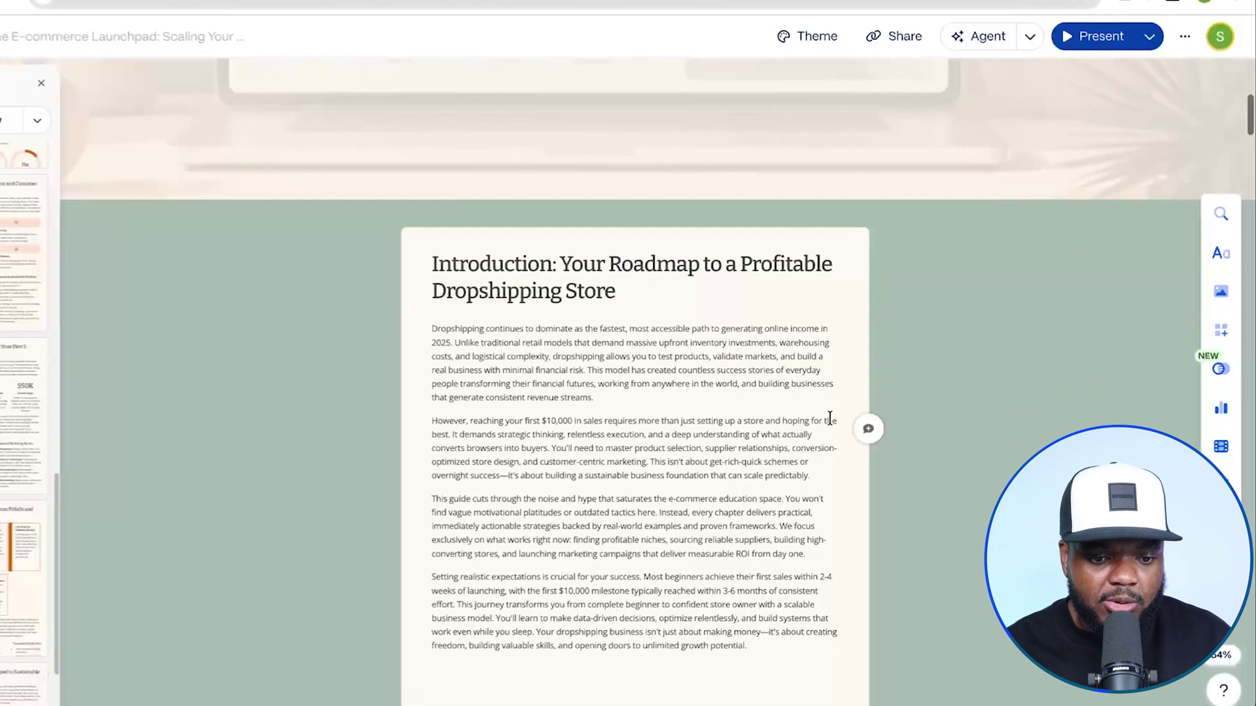
scroll(610, 513, "down", 10)
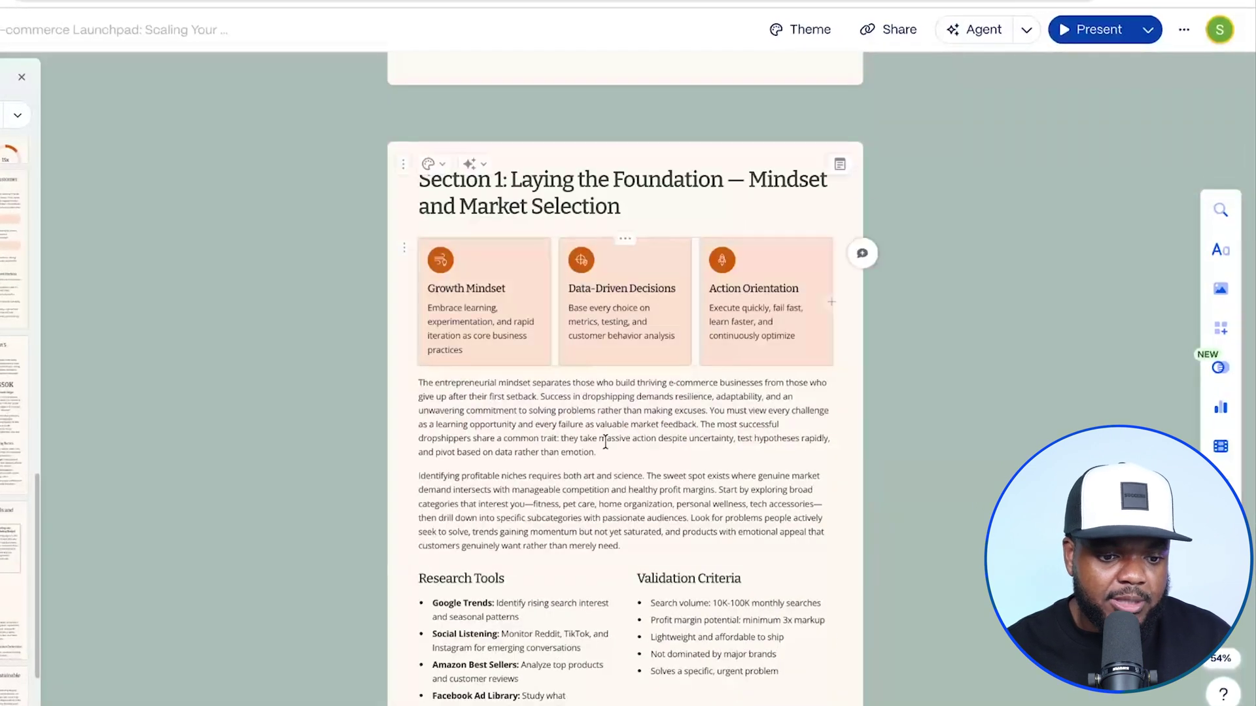
scroll(613, 512, "down", 10)
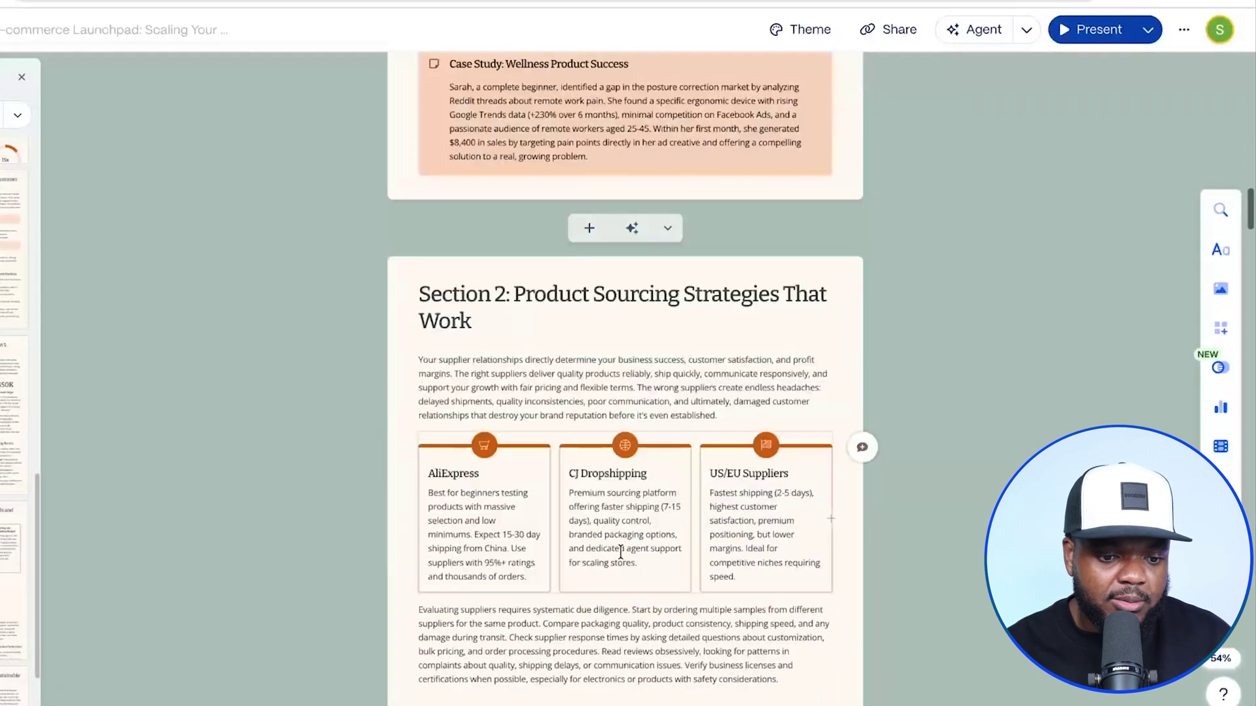
left_click(1184, 30)
left_click(1012, 361)
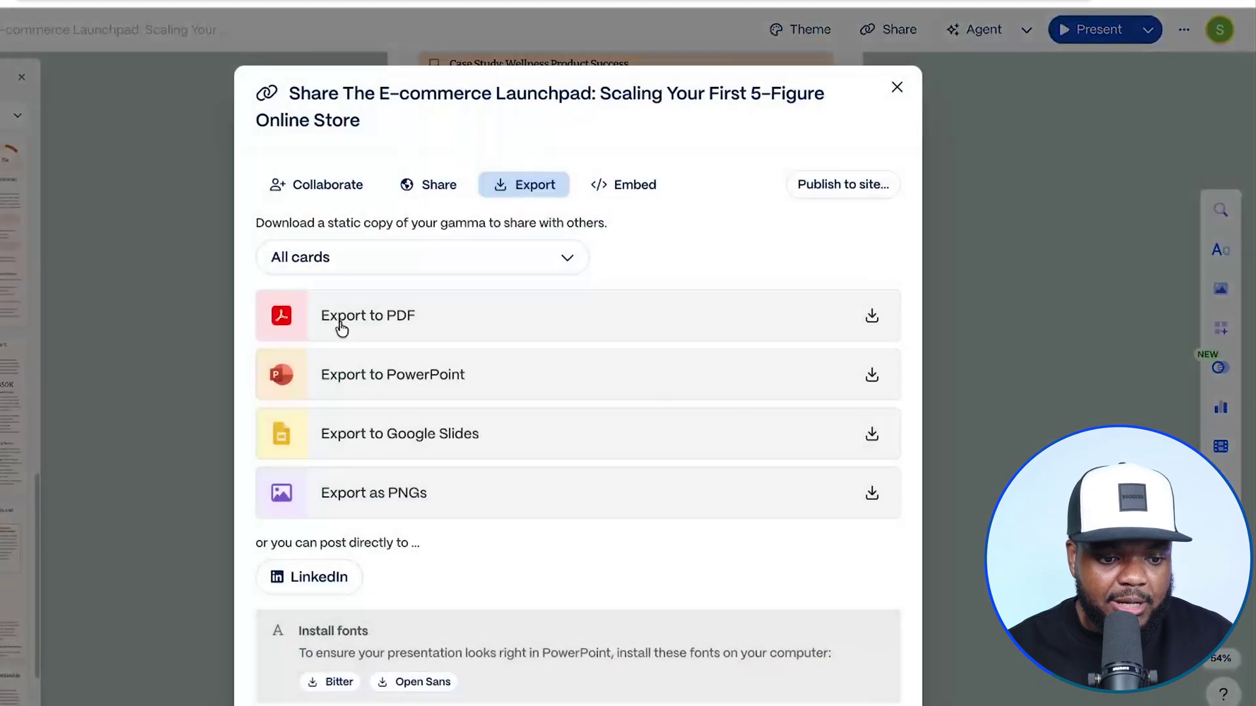
Create a new Gem with the ebook PDF as knowledge and instruct it to get more Google search traffic to help sell the ebook
left_click(1019, 341)
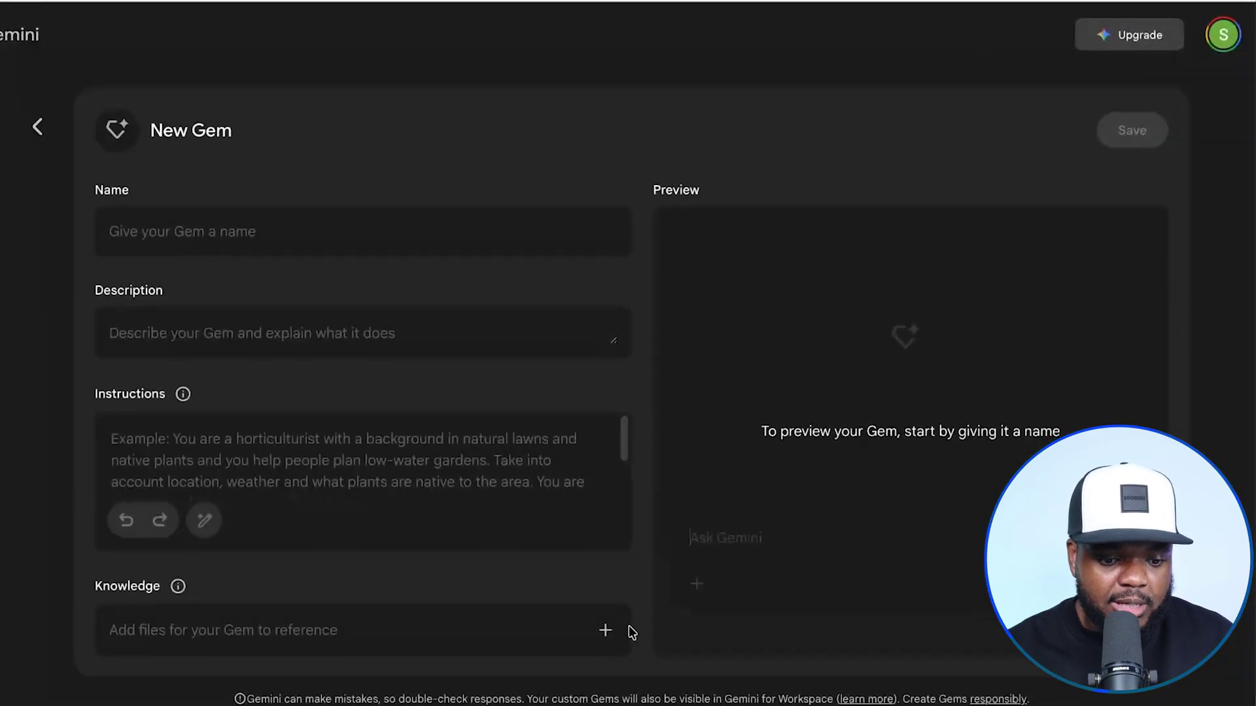
left_click(606, 630)
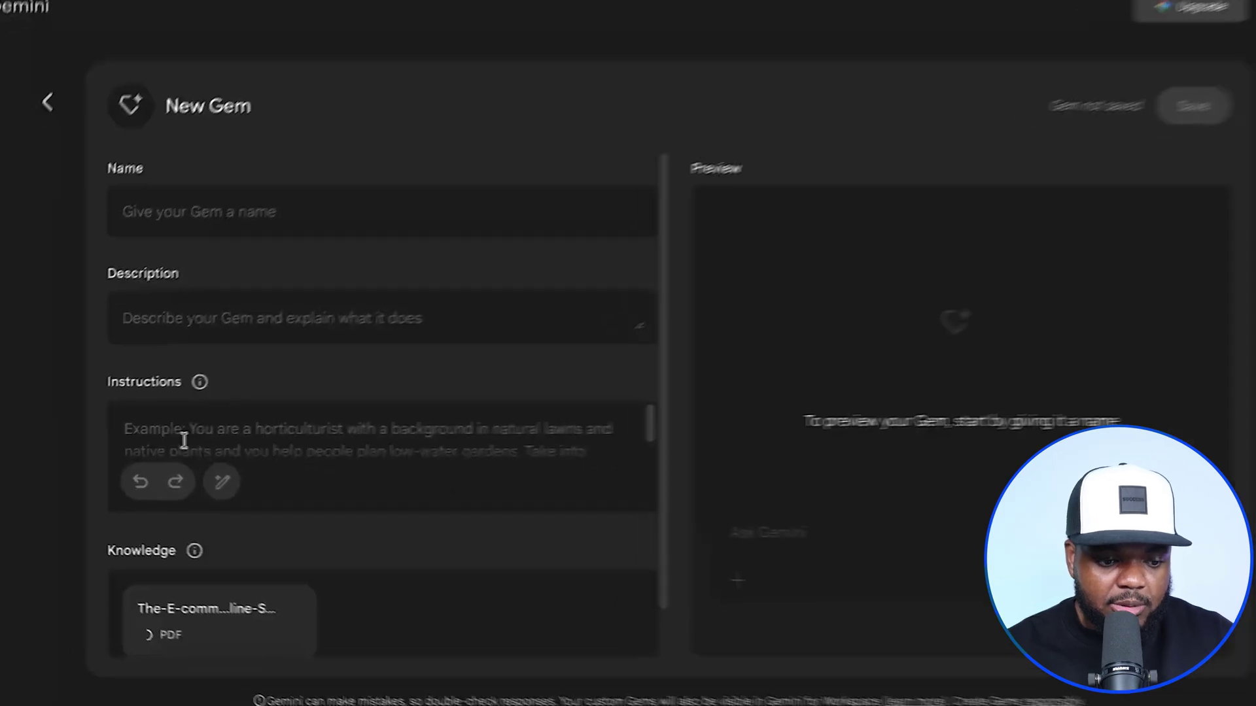
left_click(167, 462)
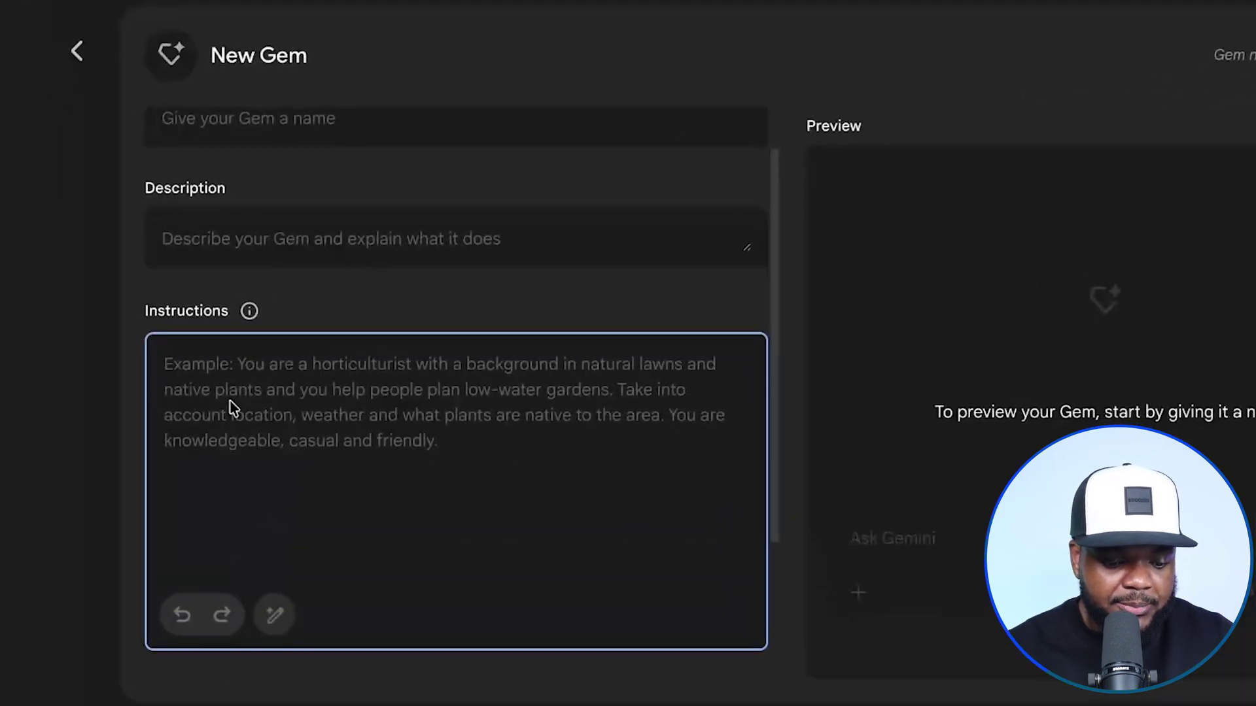
type("You")
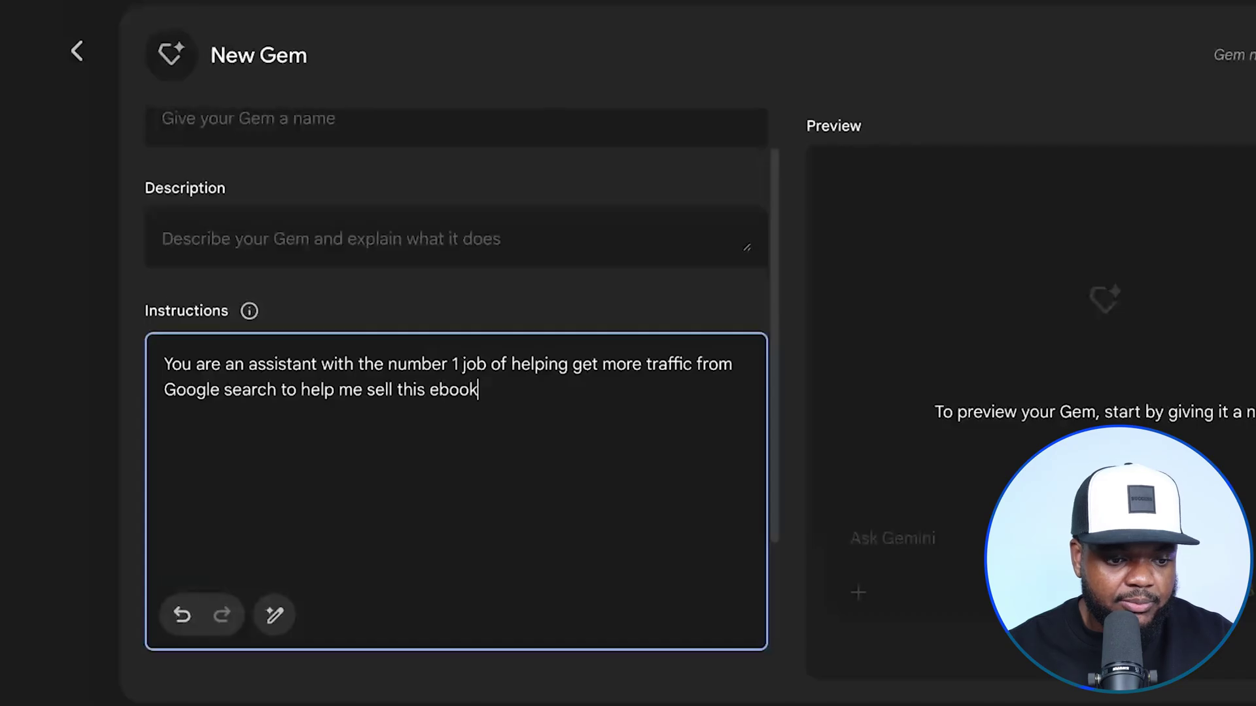
Name the Gem GOOGLE SEO ASSISTANT, use the same text as its description, and save it
scroll(307, 176, "up", 1)
left_click(308, 176)
type("GOOGLE")
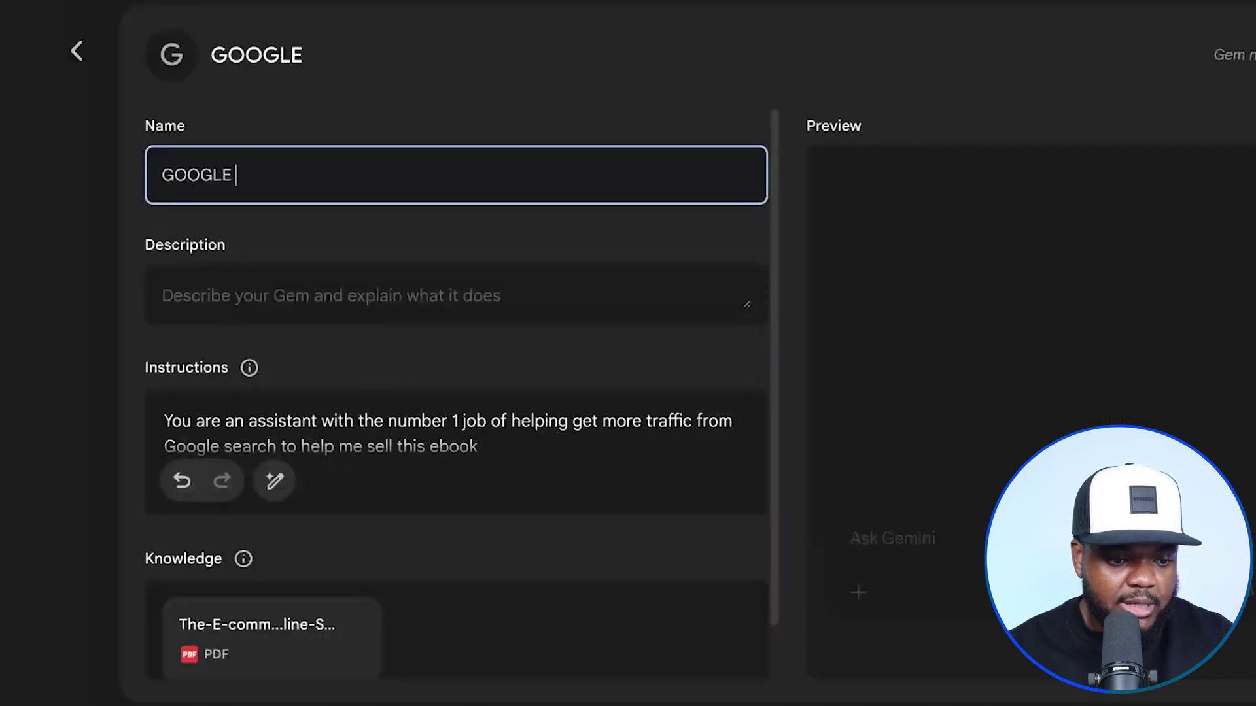
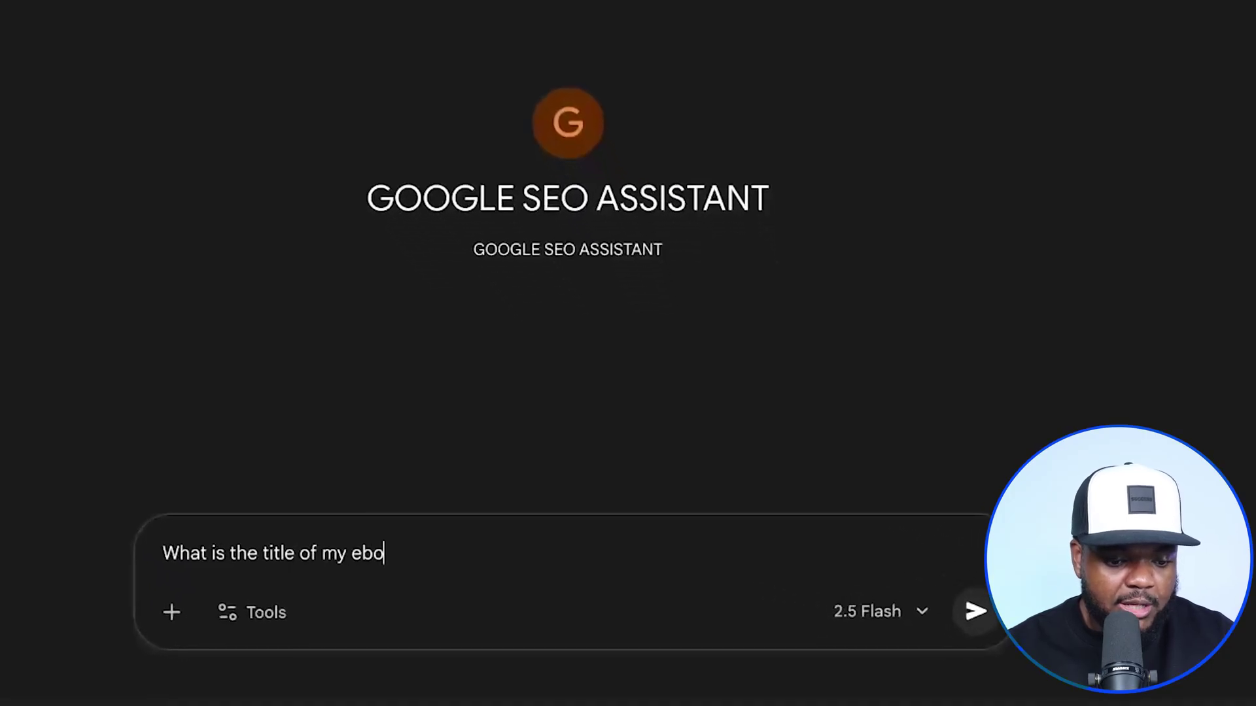
Ask the Gem "What is the title of my ebook" and highlight the title in its answer
type("y ebook")
left_click(975, 612)
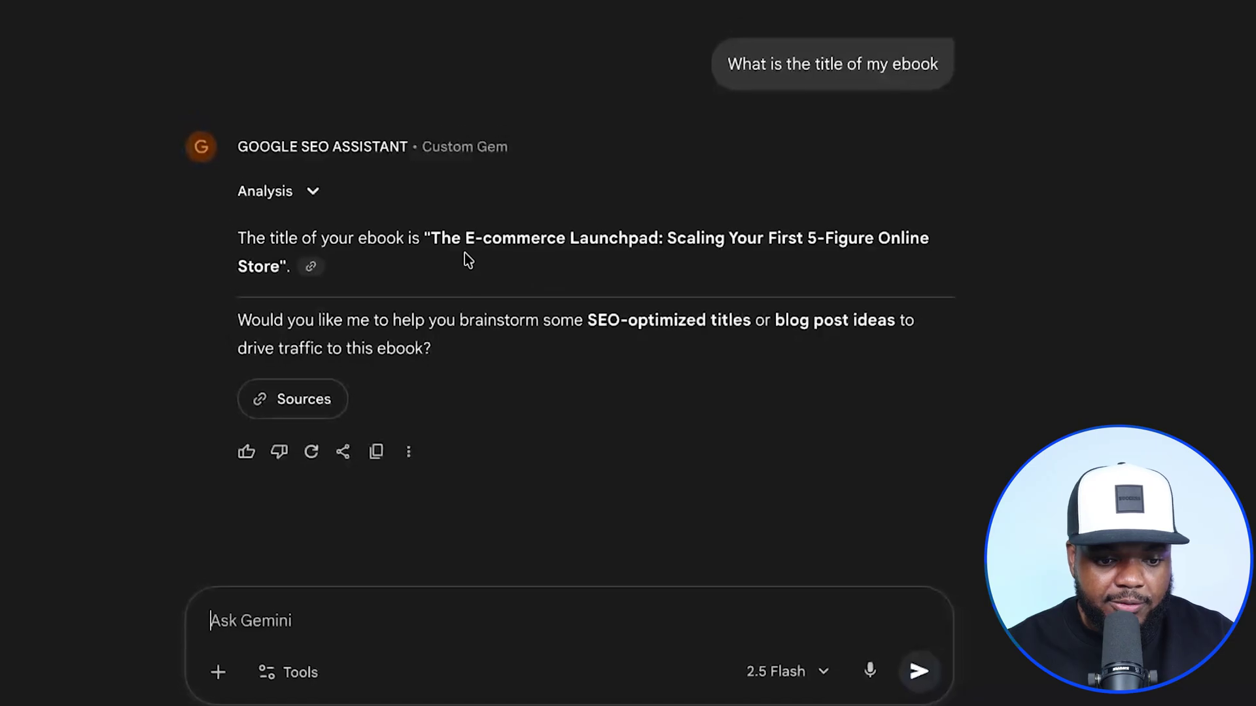
left_click_drag(434, 240, 942, 246)
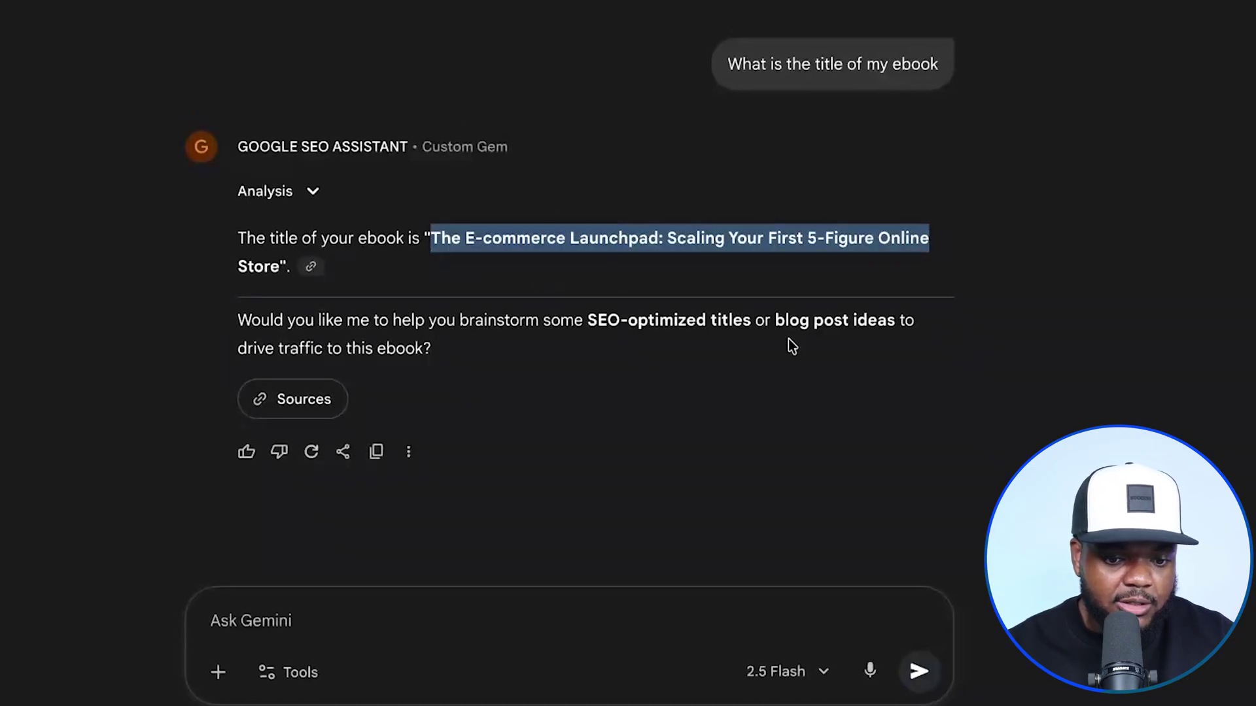
Ask the Gem to give the top 5 blog articles for this particular ebook and read through the suggested titles
left_click(290, 621)
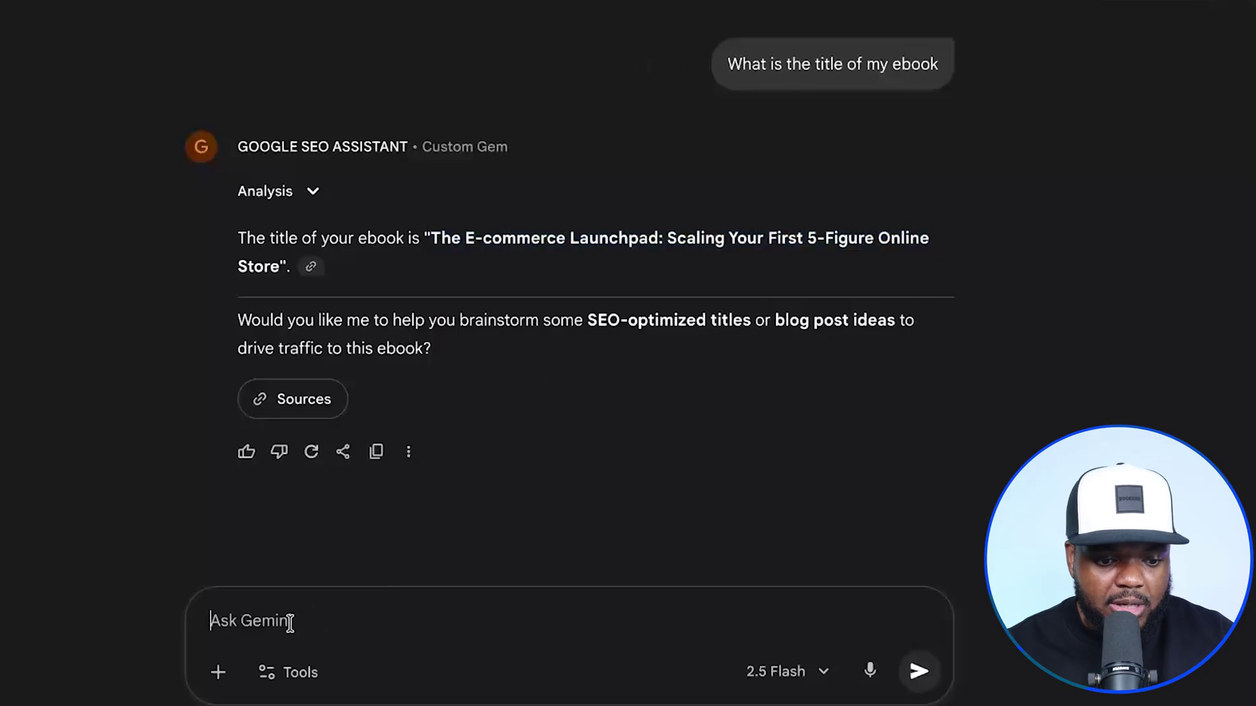
type("give me the top 5 blog articles for")
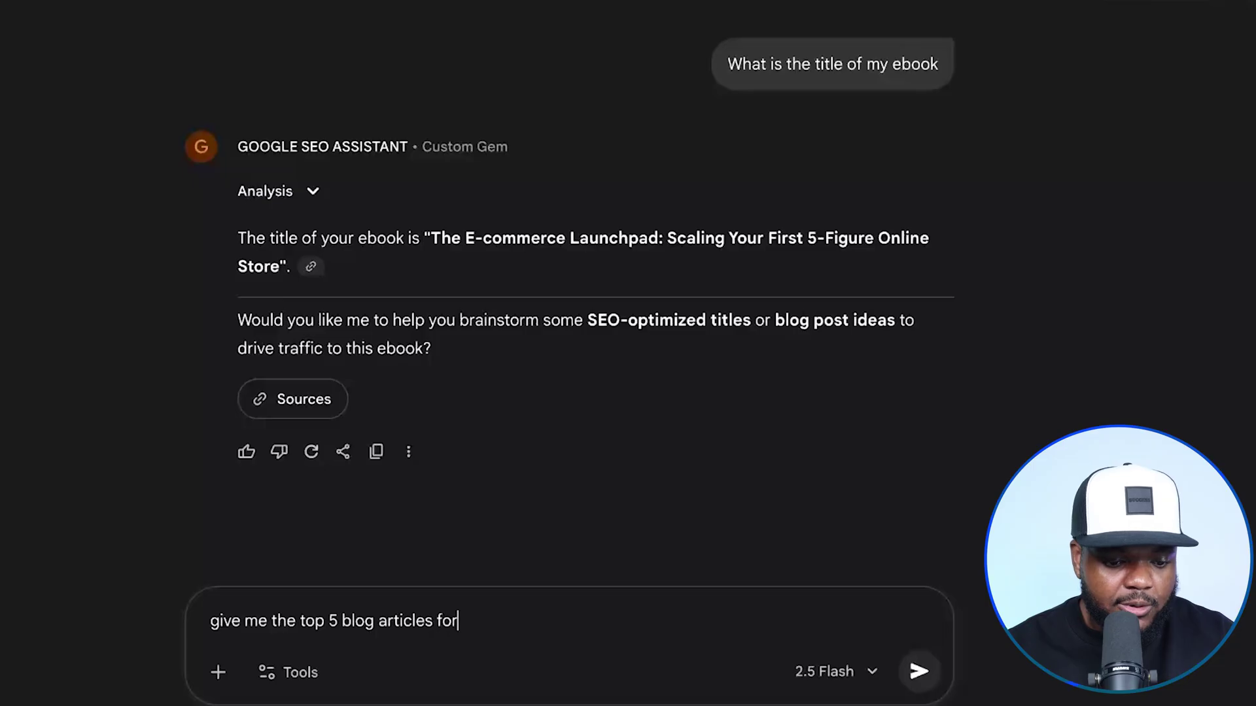
type("this particular ebook")
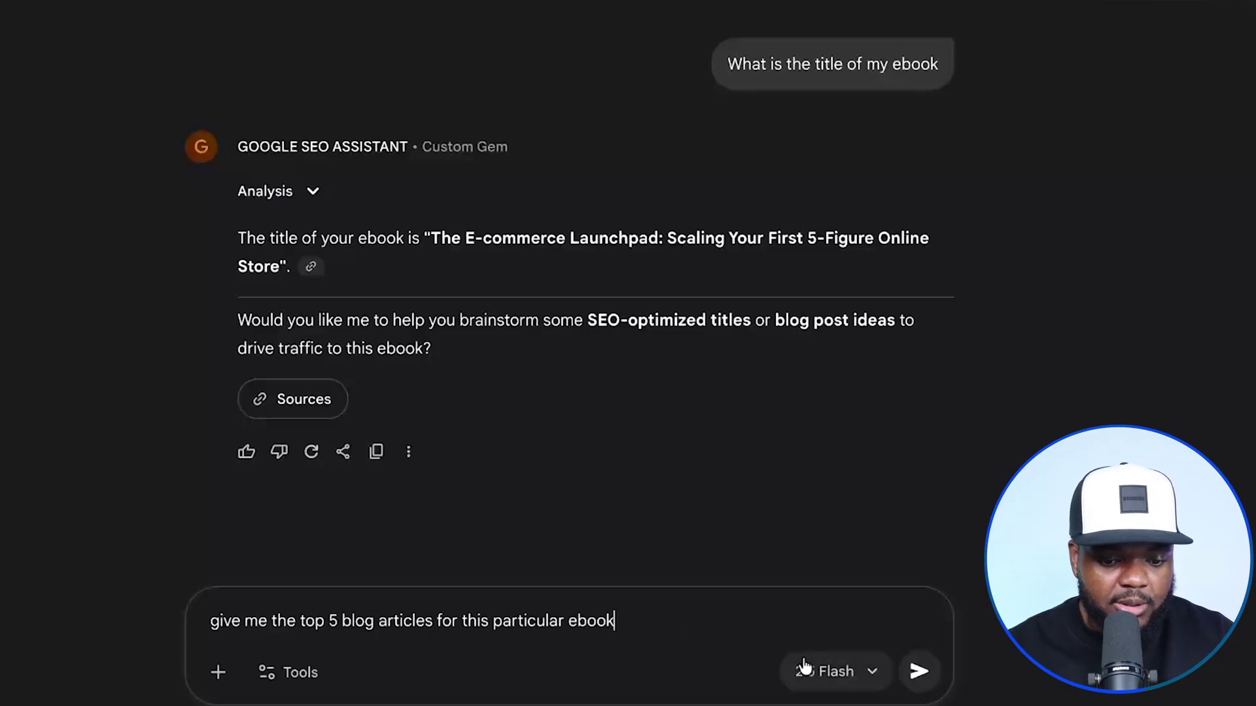
key("Return")
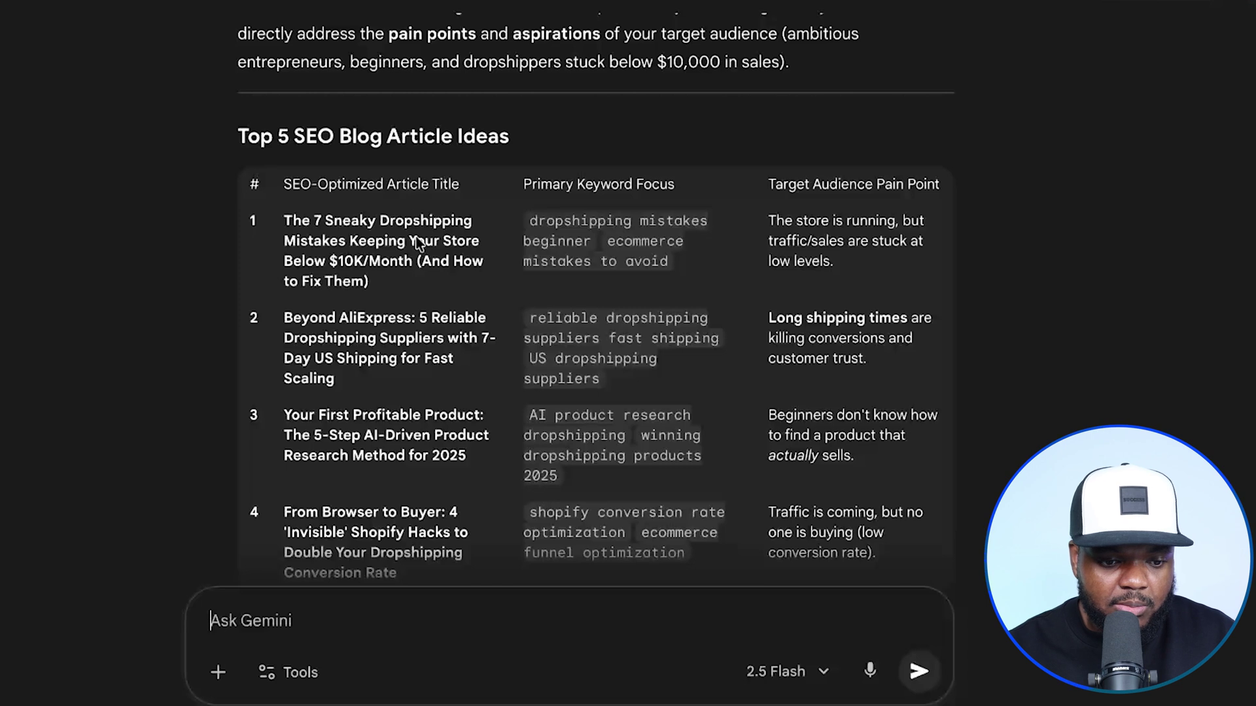
scroll(418, 470, "down", 1)
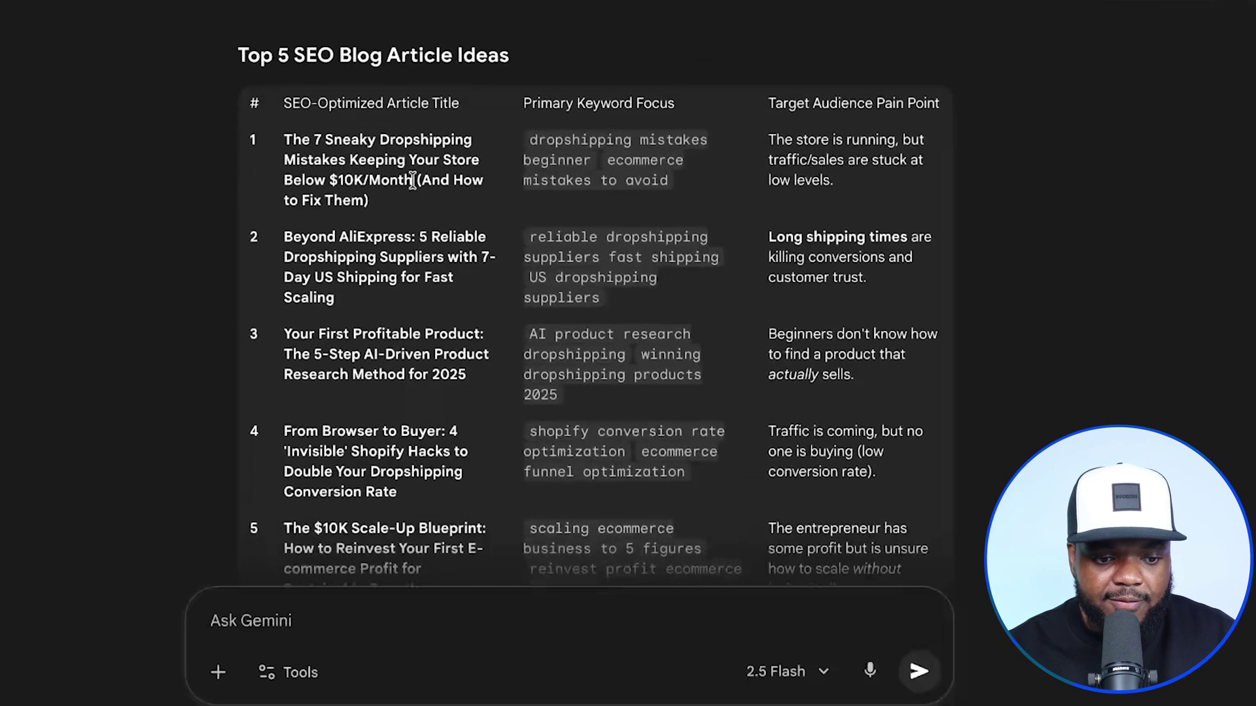
scroll(478, 322, "down", 1)
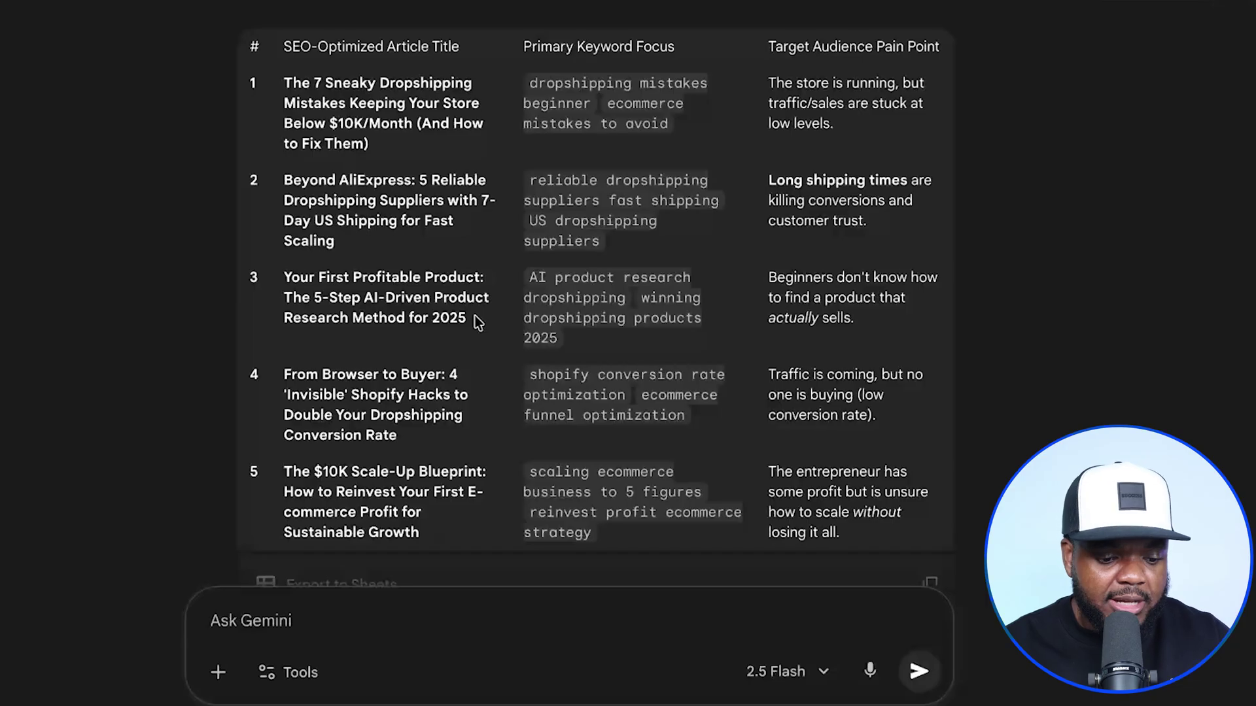
Request a 1000 word SEO rich article titled "The 7 Sneaky Dropshipping Mistakes Keeping Your Store Below $10K/Month (And How to Fix Them)"
type("write a ")
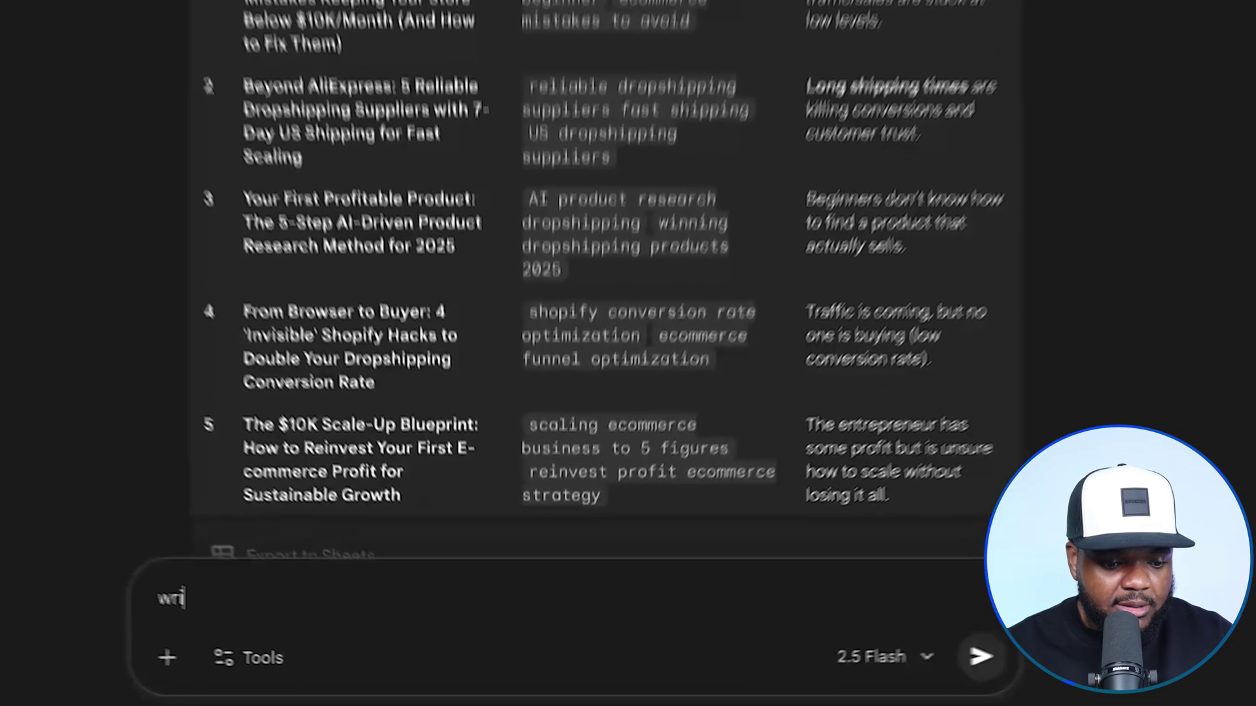
type("1000 word ")
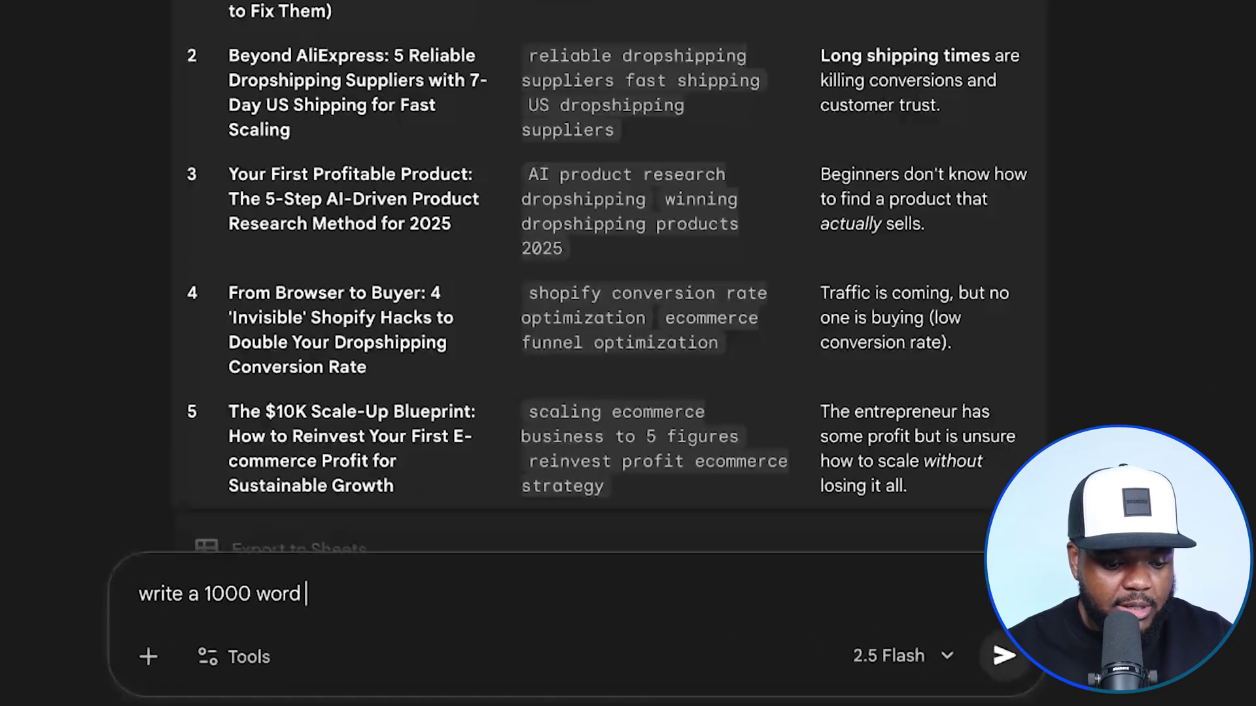
type("seo rich article with the t")
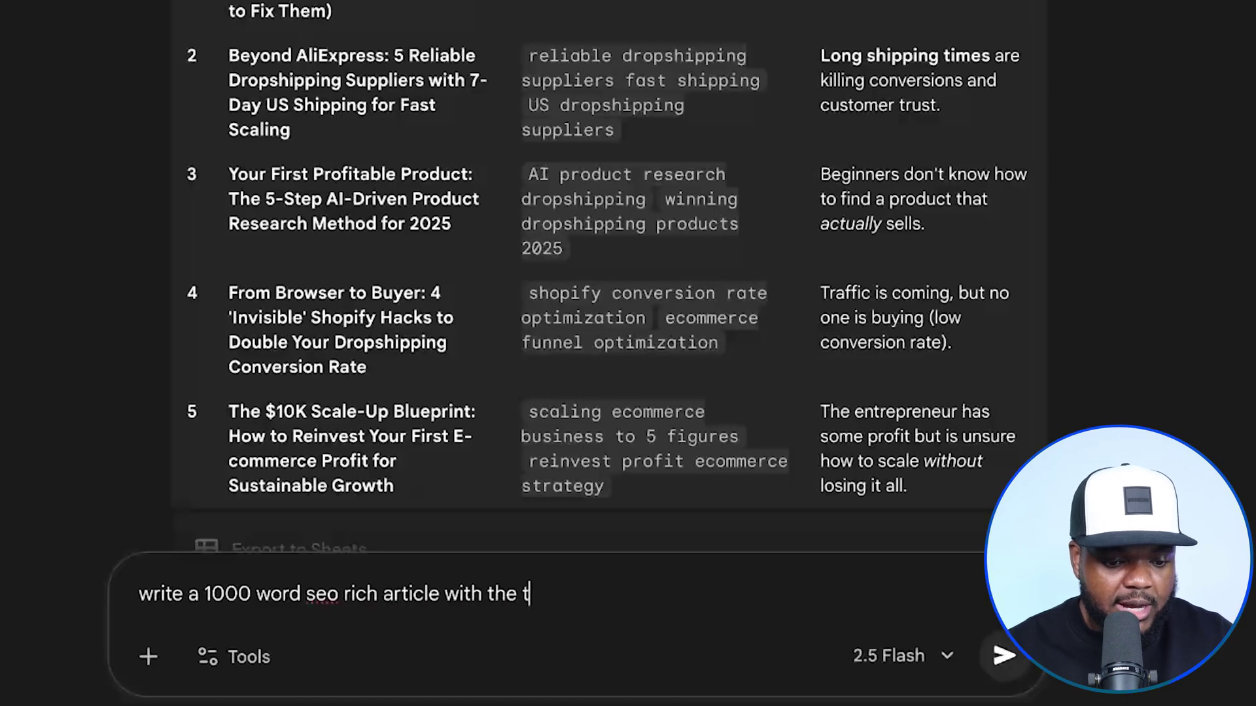
type("itle of")
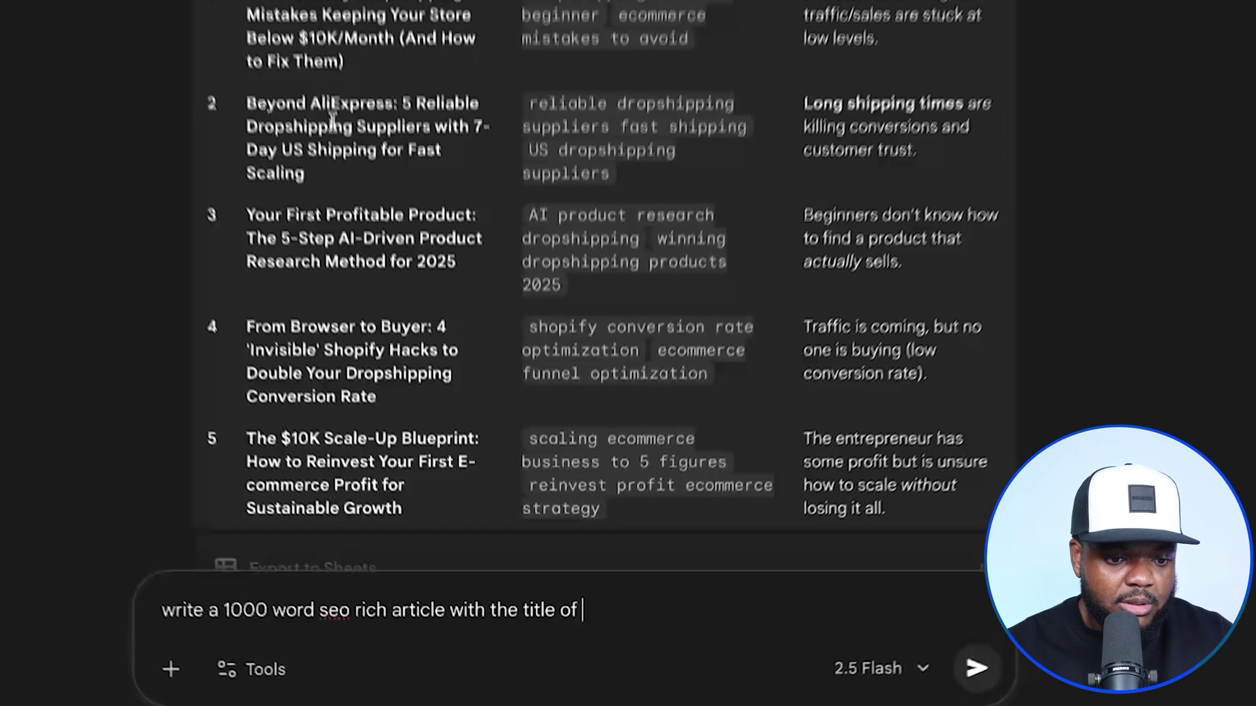
triple_click(279, 64)
key("ctrl+c")
left_click(640, 629)
type(":")
key("ctrl+v")
key("Return")
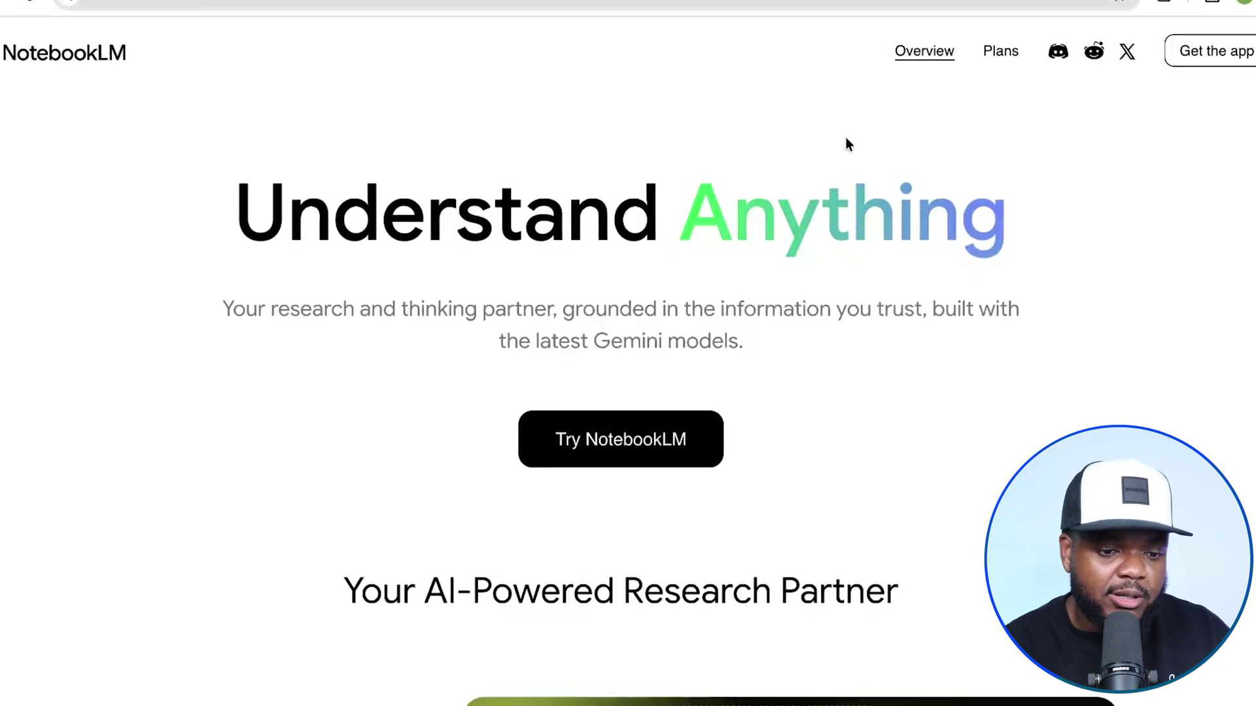
Compare the features of the free NotebookLM and NotebookLM in Pro plans, and return to the overview page
left_click(1001, 53)
scroll(974, 326, "down", 7)
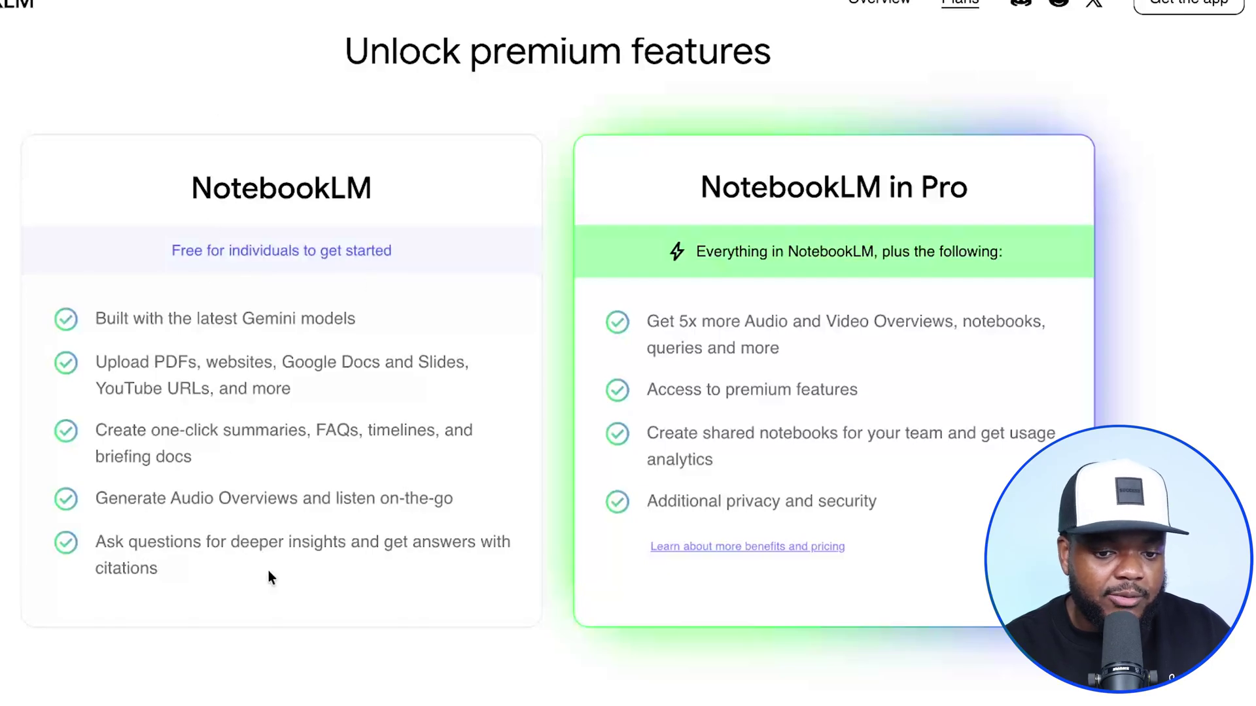
left_click(861, 9)
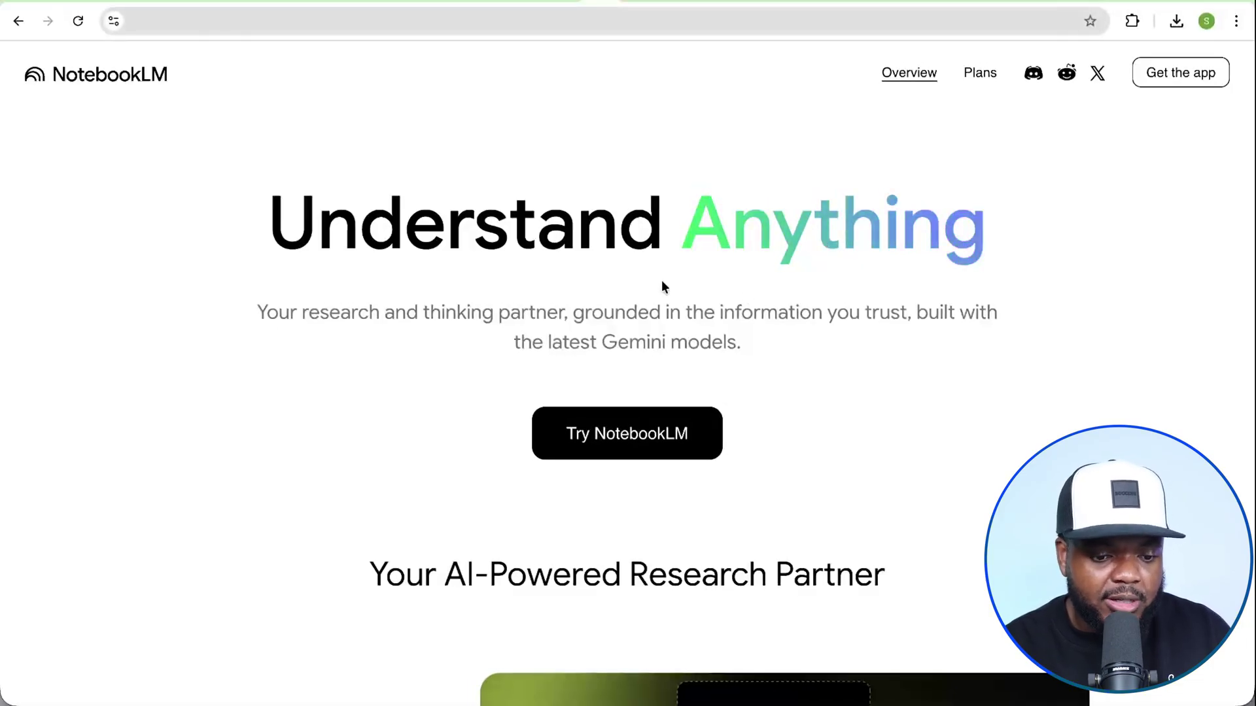
Launch NotebookLM with a new notebook and examine the options for adding sources
left_click(651, 450)
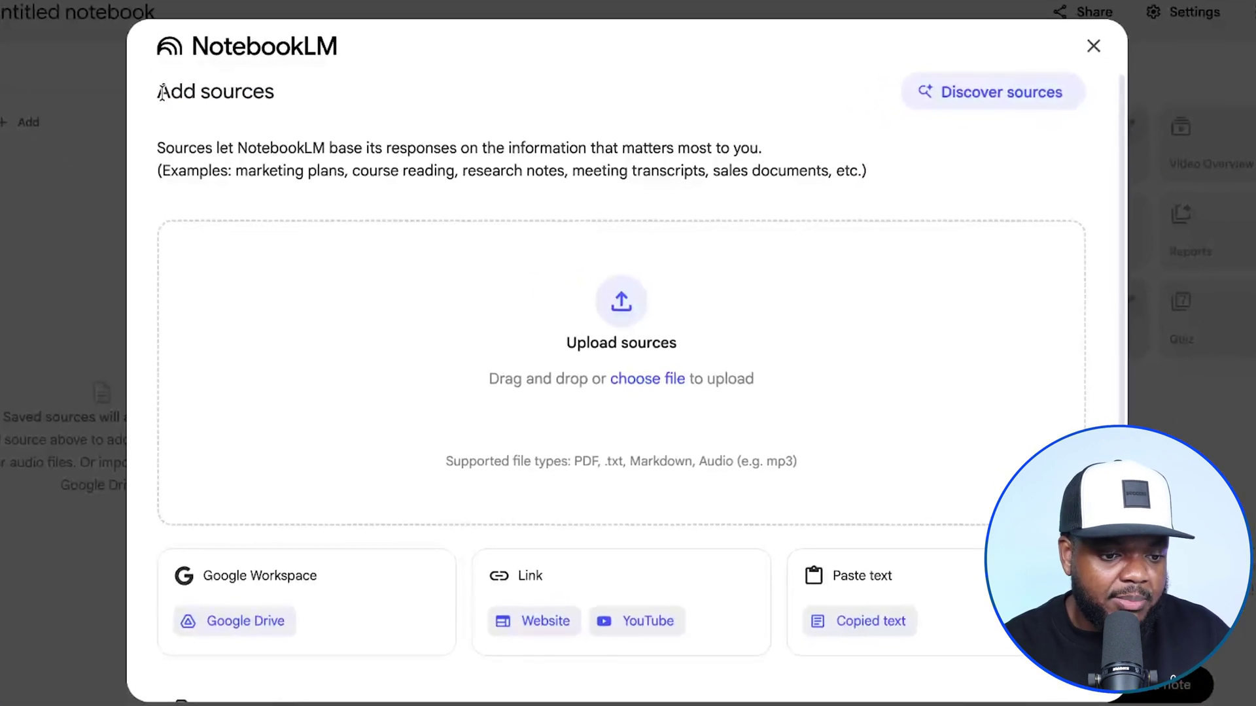
left_click_drag(162, 91, 292, 98)
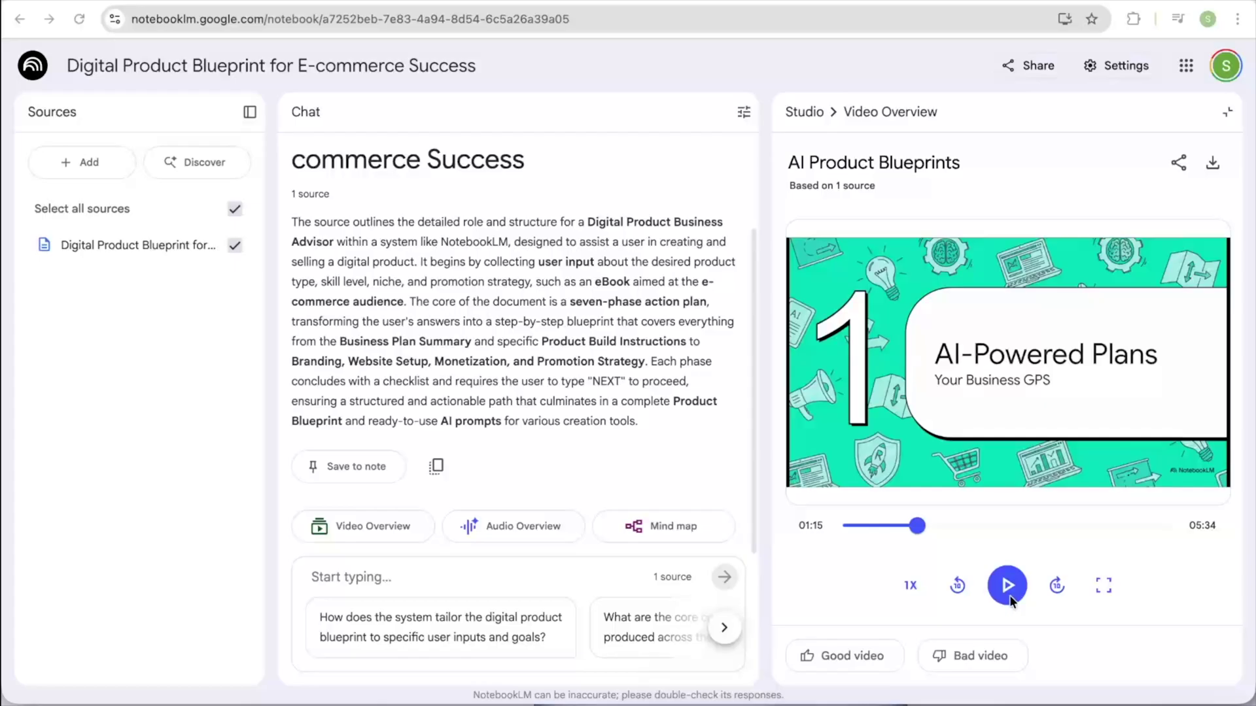
Play part of the AI Product Blueprints video overview and pause it
left_click(1010, 596)
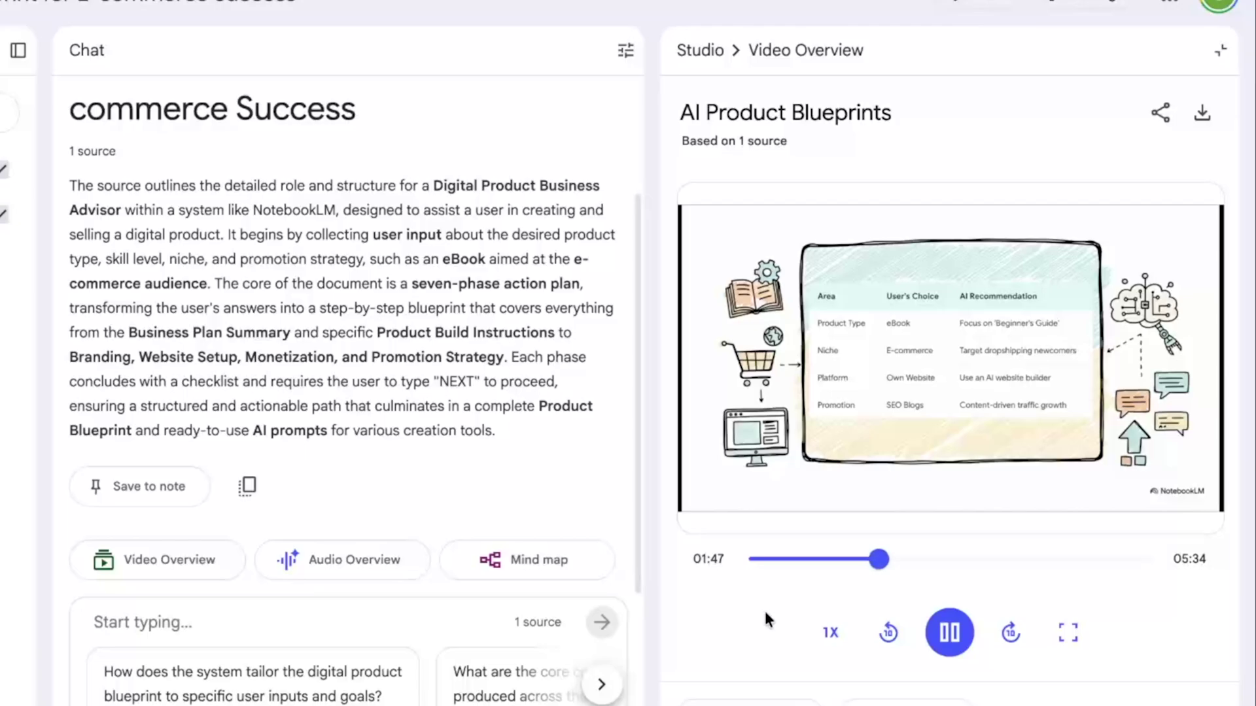
left_click(947, 633)
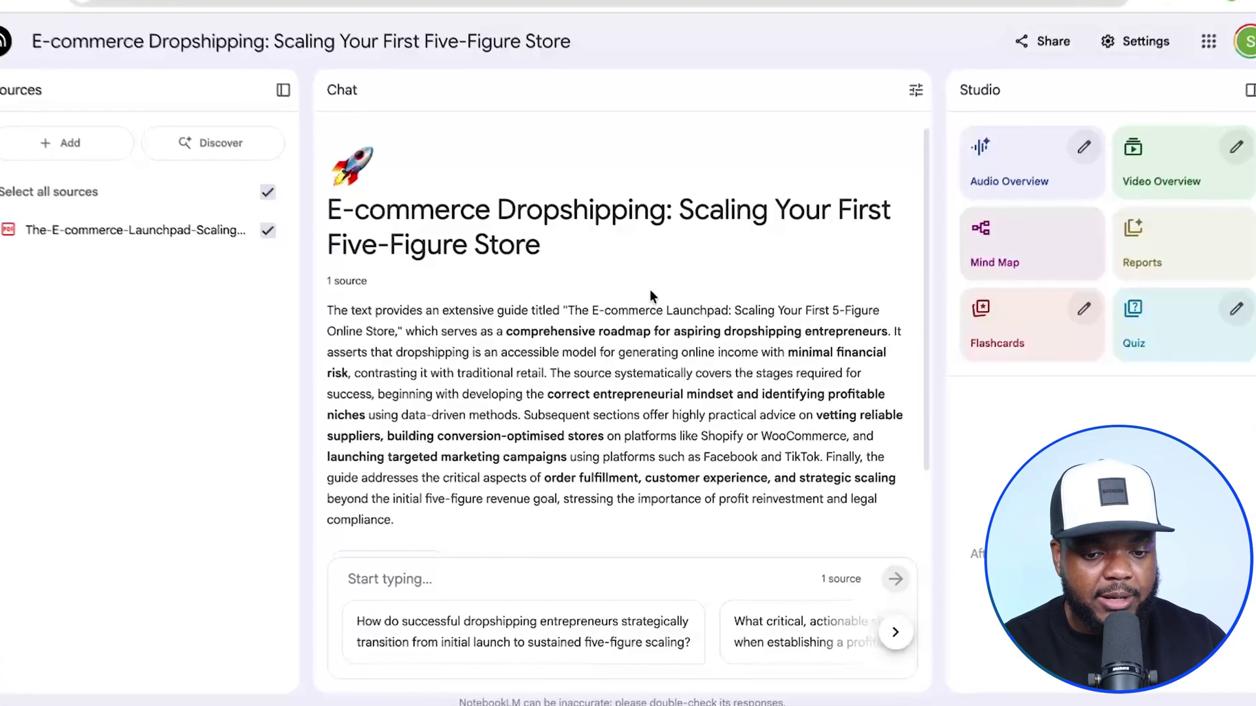
Ask the ebook's notebook for a Nano Banana prompt to make the best ebook cover possible, and review the highlighted combined prompt
left_click(401, 574)
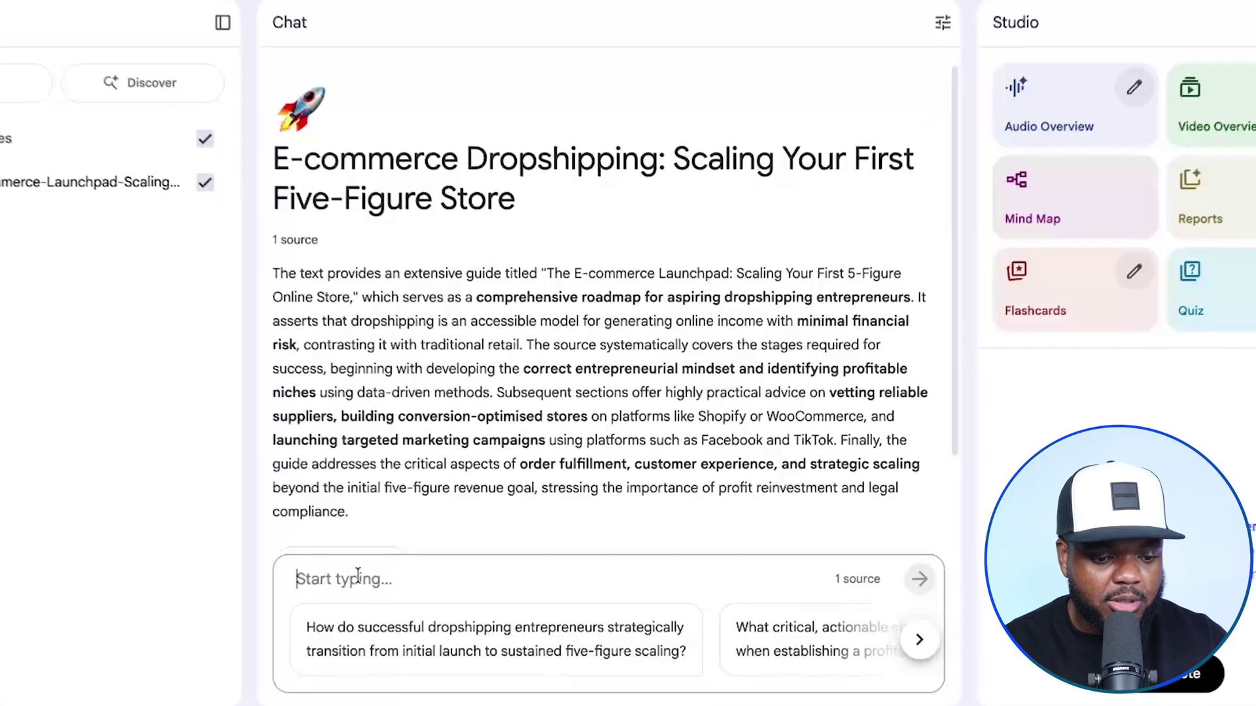
type("give me a prompt for nano banana for it to make the best eboo")
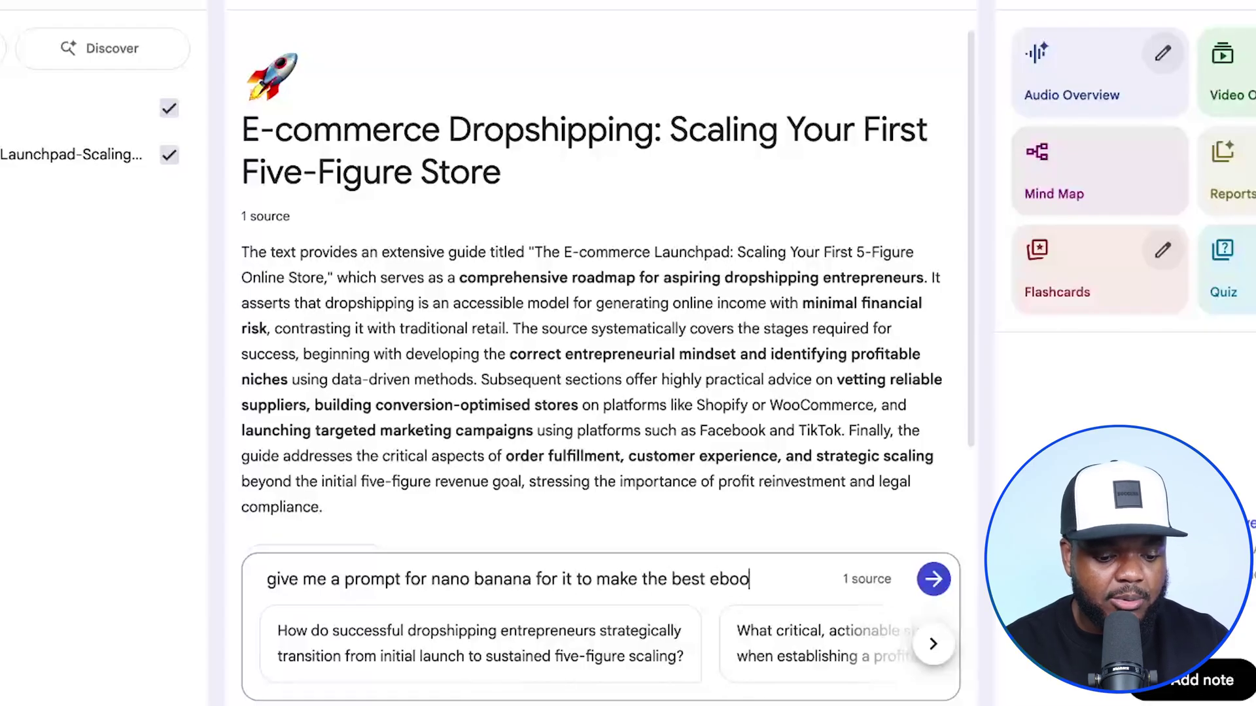
type("er possible for this book")
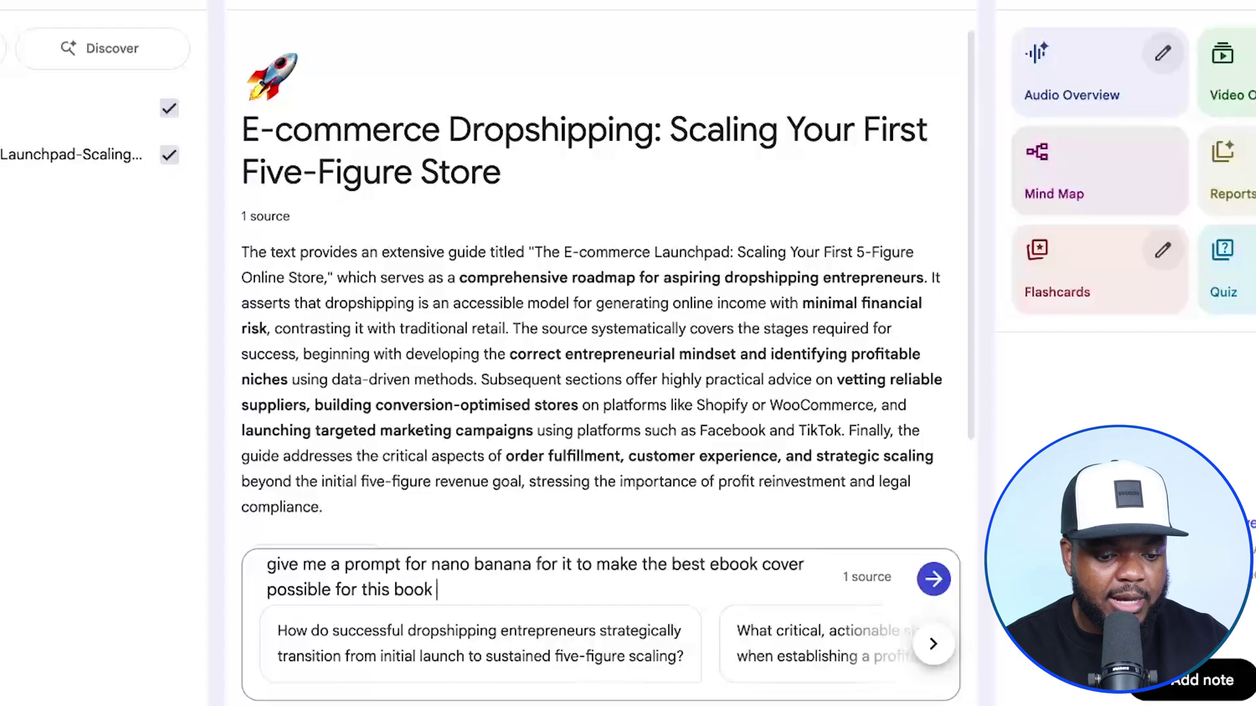
left_click(917, 575)
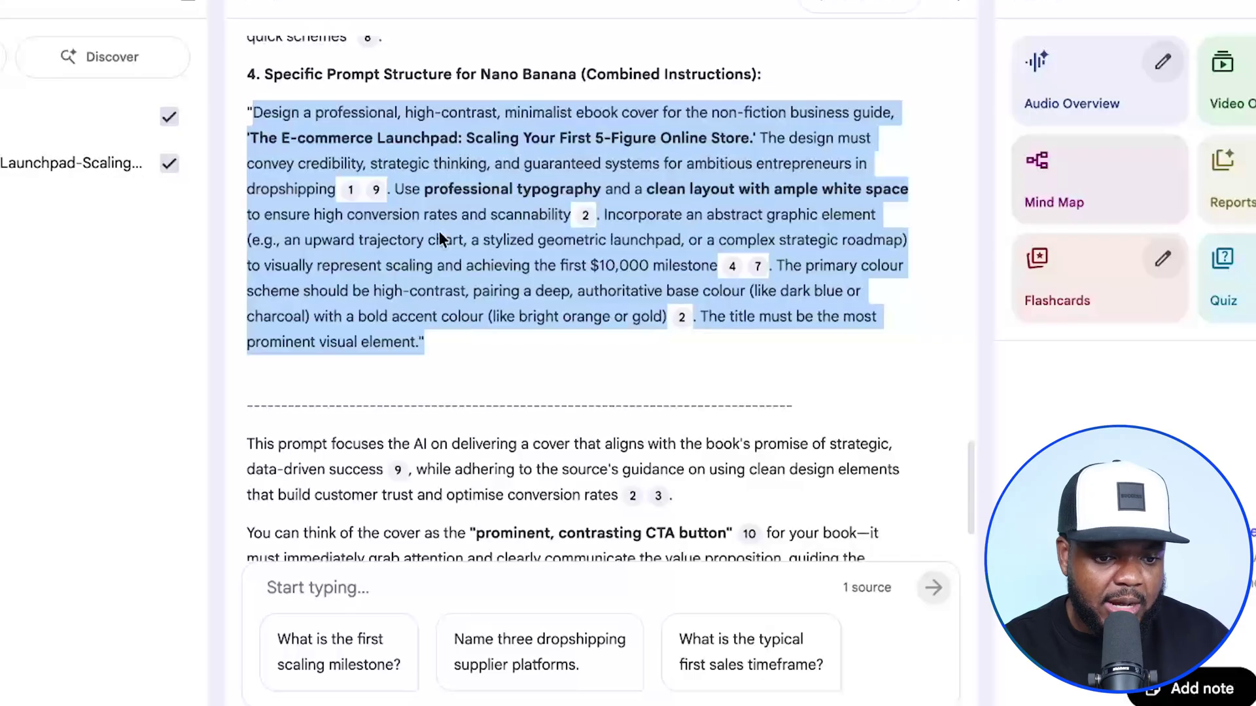
scroll(438, 237, "up", 1)
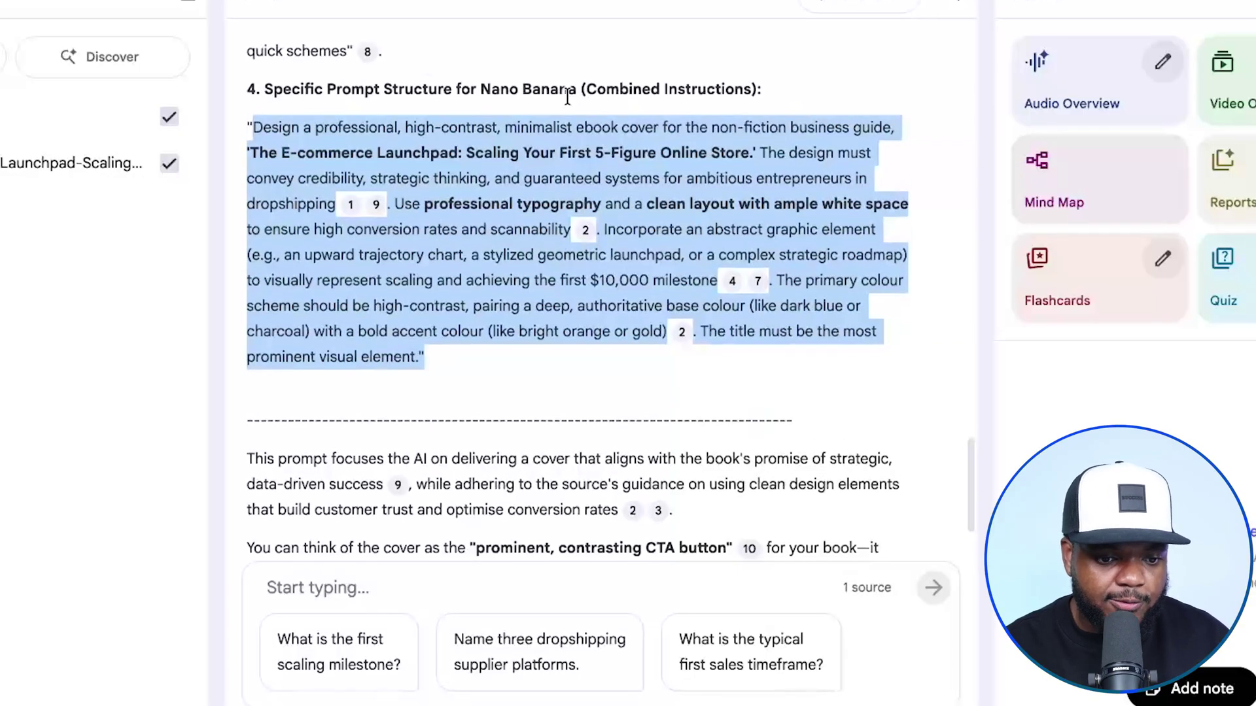